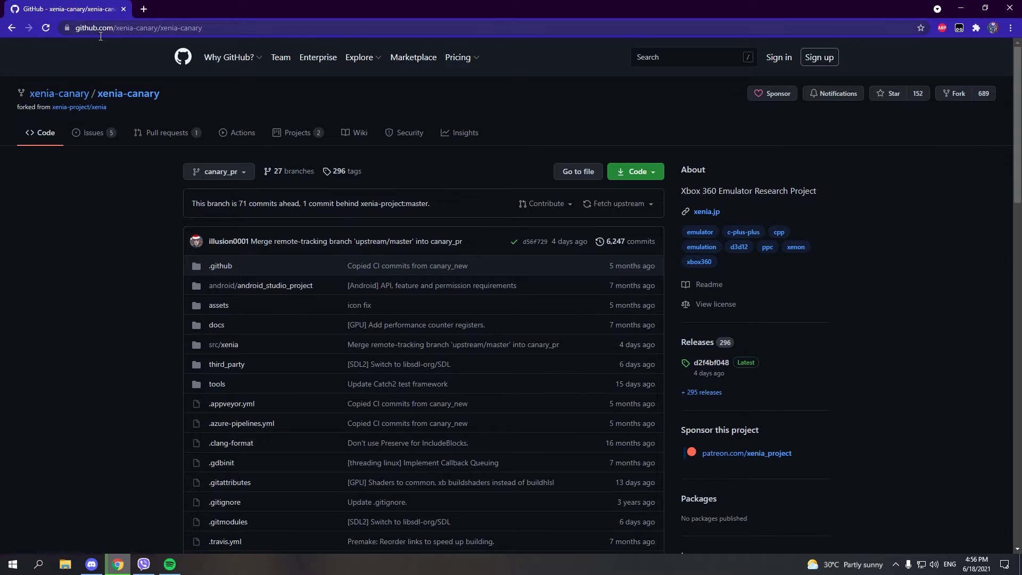
- Download xenia_canary.zip from the latest release of the xenia-canary repository and open the downloaded archive
left_click(712, 363)
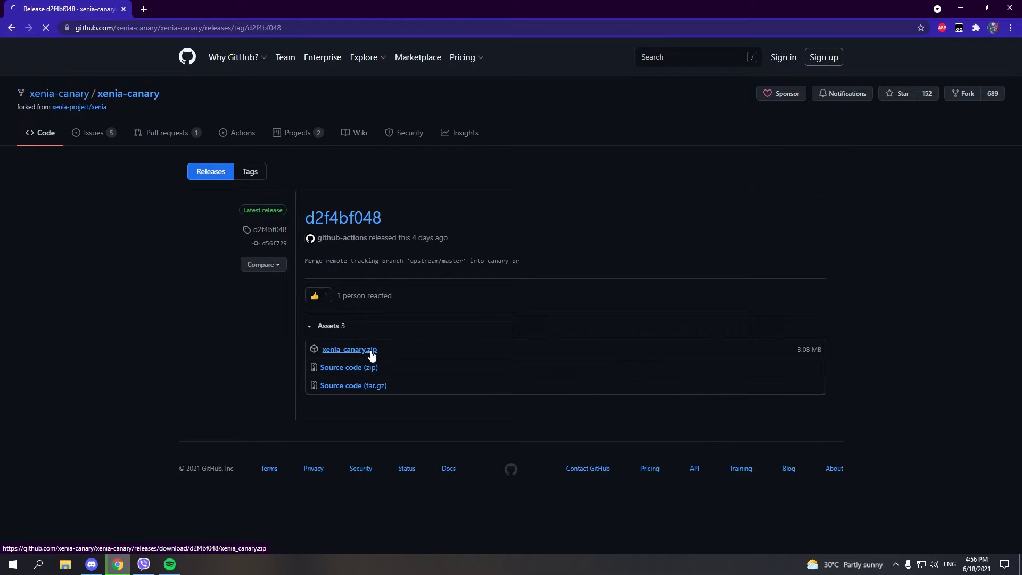
left_click(372, 356)
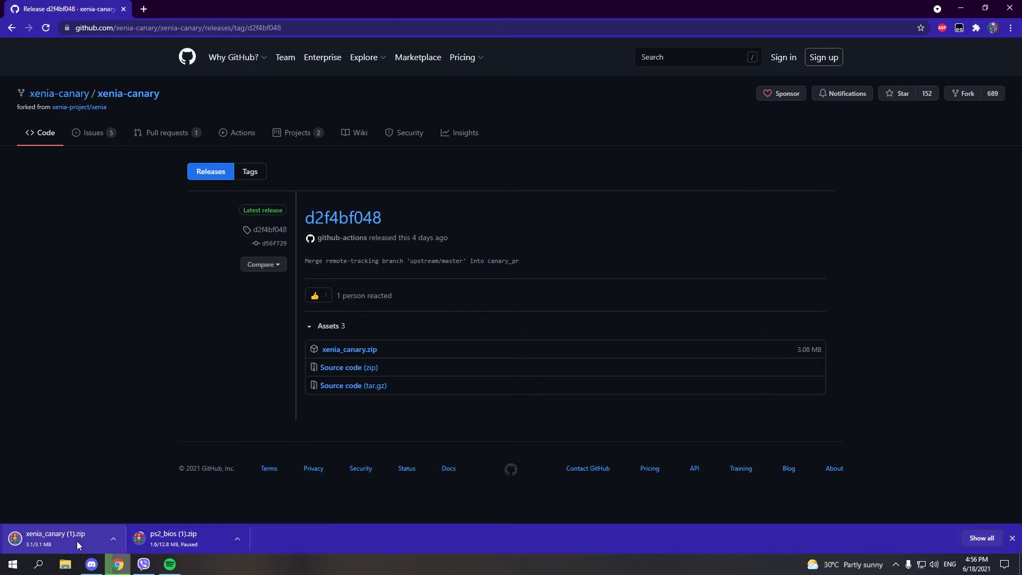
left_click(62, 543)
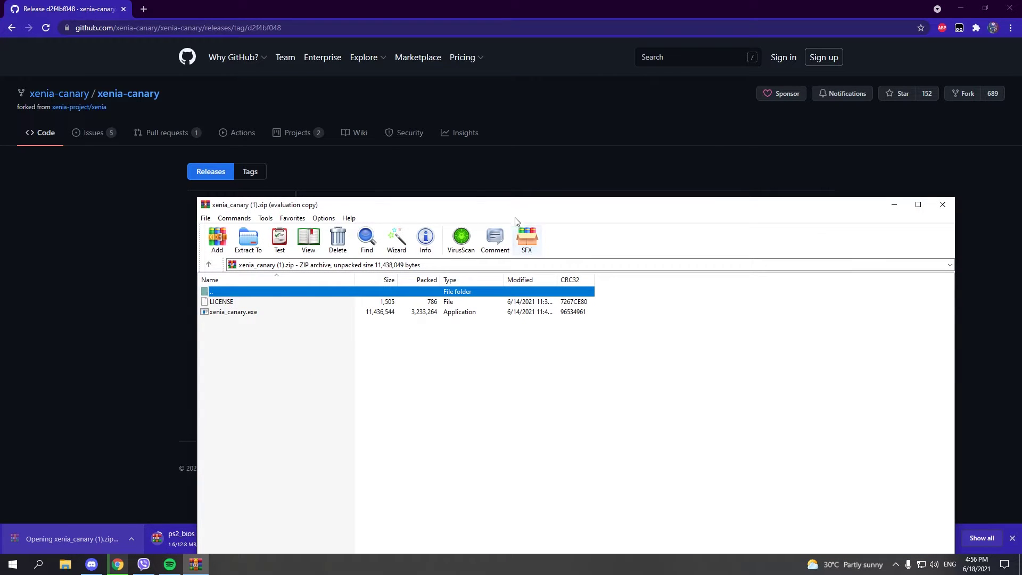
- Create a folder with the default name New folder on the desktop and open it
left_click(961, 9)
right_click(526, 125)
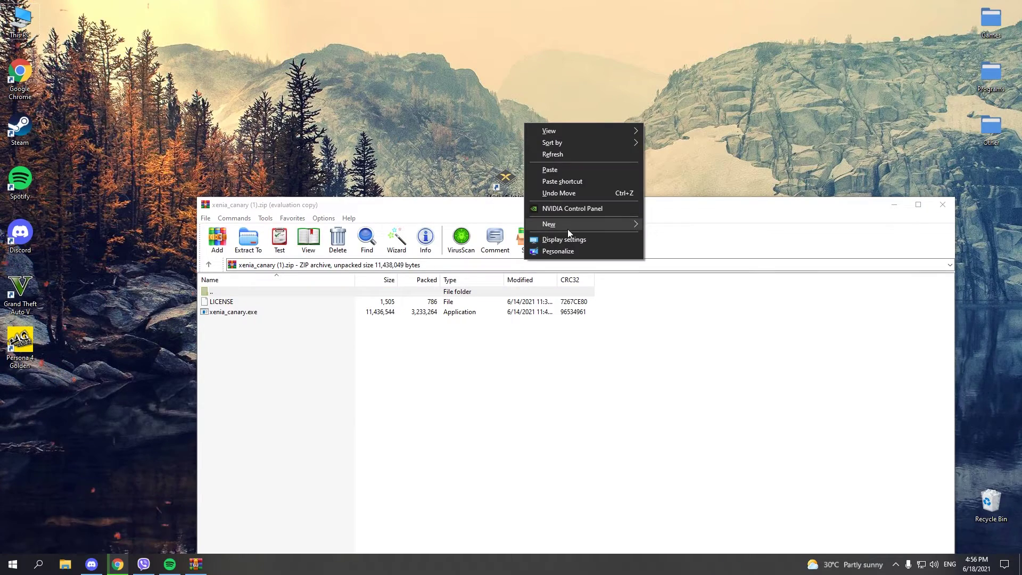
mouse_move(567, 229)
left_click(669, 224)
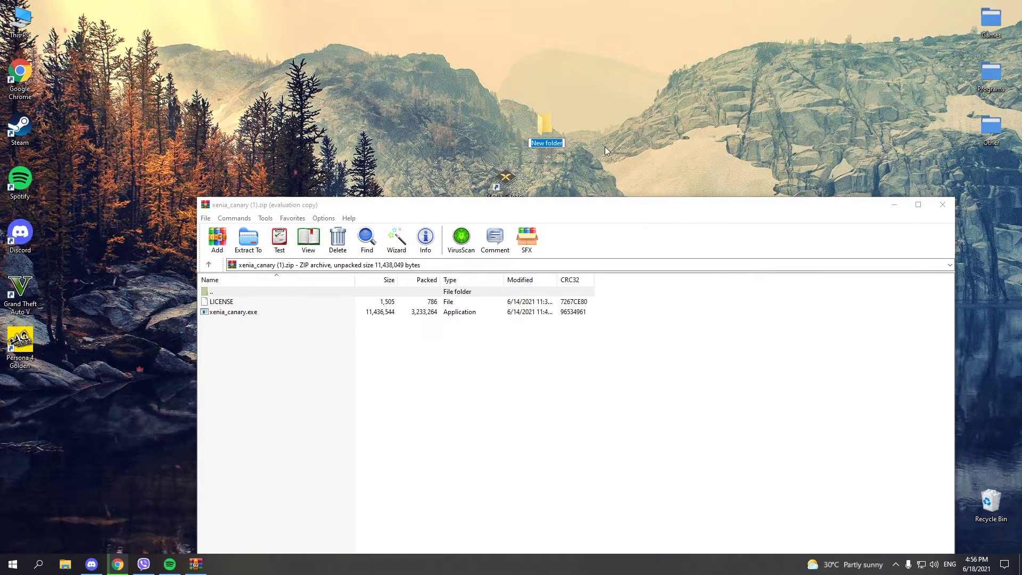
key("Return")
double_click(545, 125)
- Extract LICENSE and xenia_canary.exe from the archive into the new folder, then close the archive
left_click(288, 445)
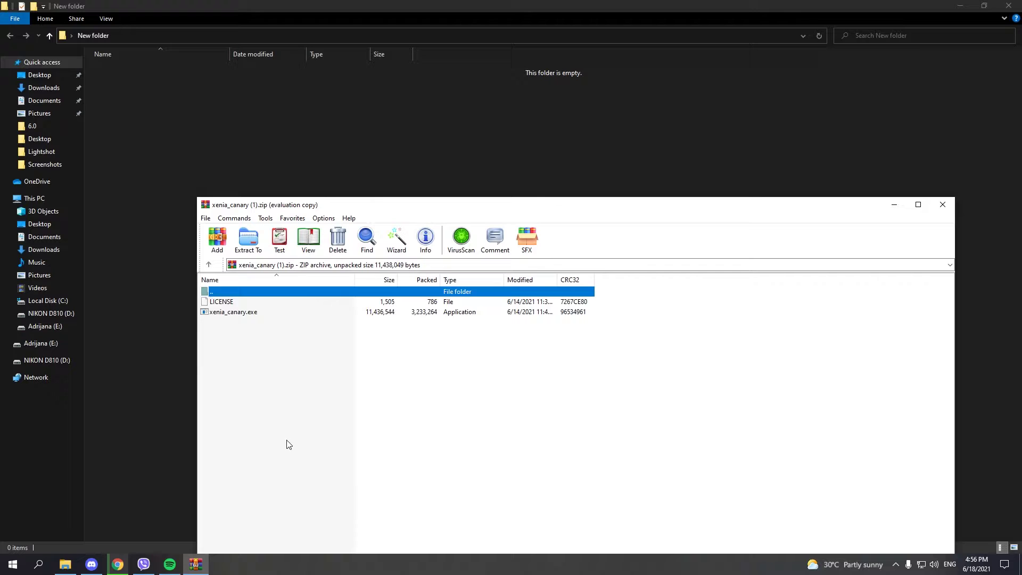
key("ctrl+a")
left_click_drag(141, 221, 142, 223)
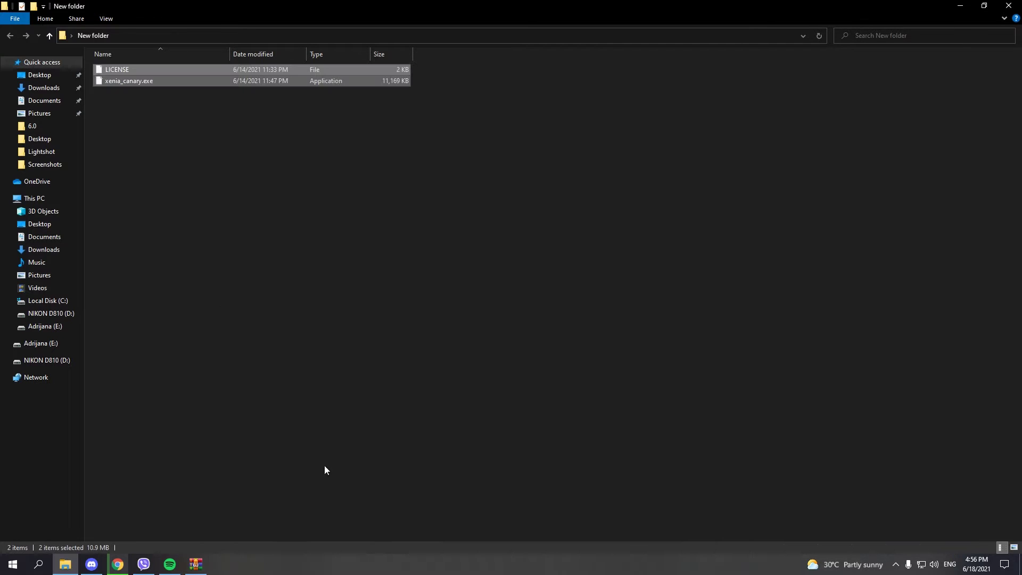
left_click(338, 392)
left_click(196, 565)
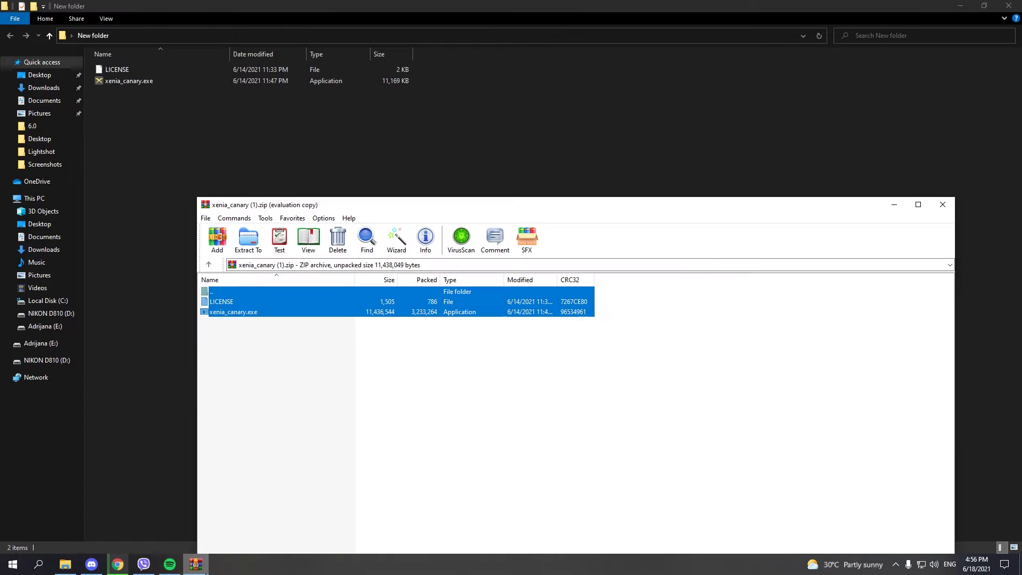
left_click(942, 204)
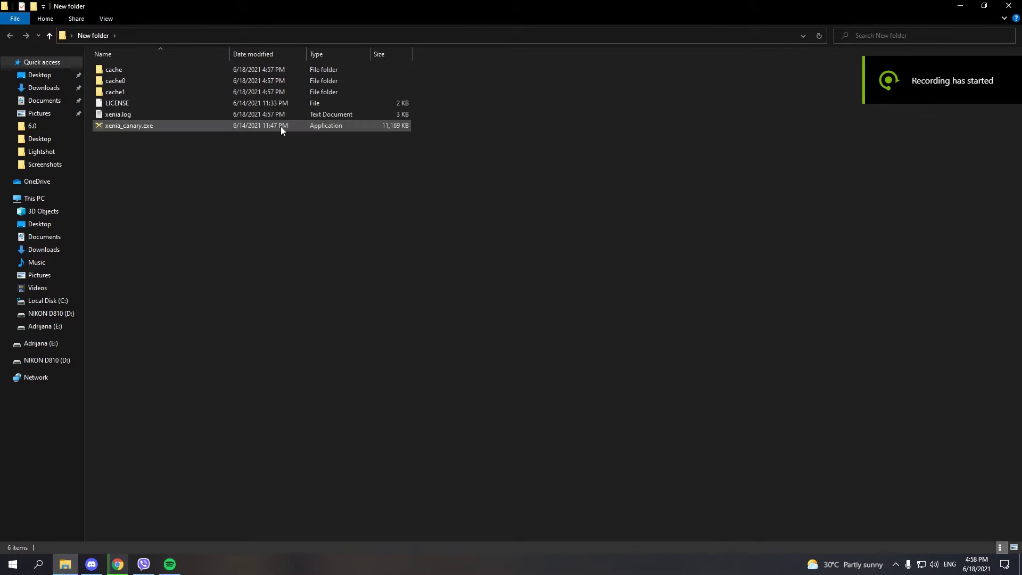
- Run xenia_canary.exe once and close it, then go to the Xenia folder inside Documents
double_click(280, 126)
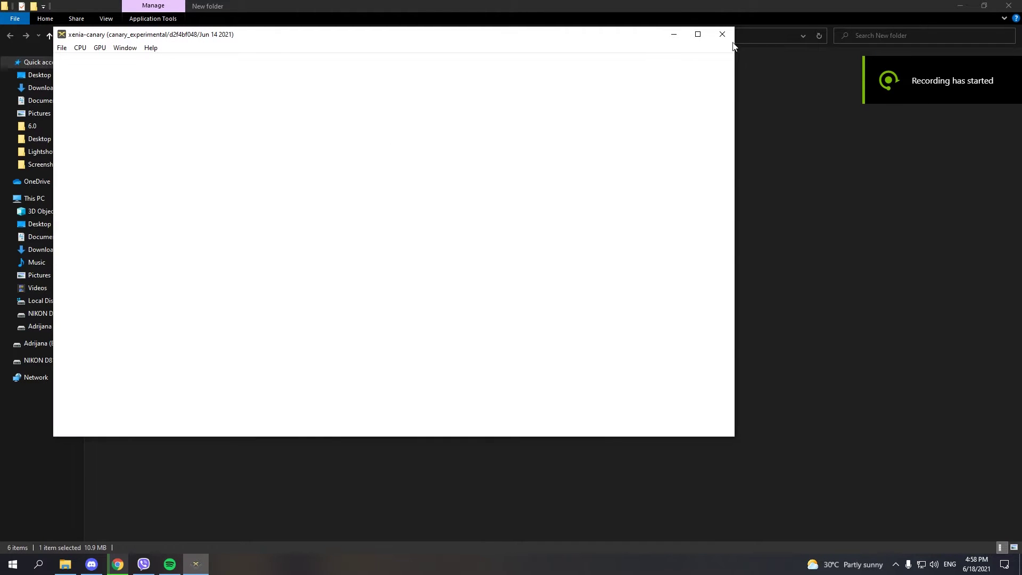
left_click(727, 39)
left_click(51, 101)
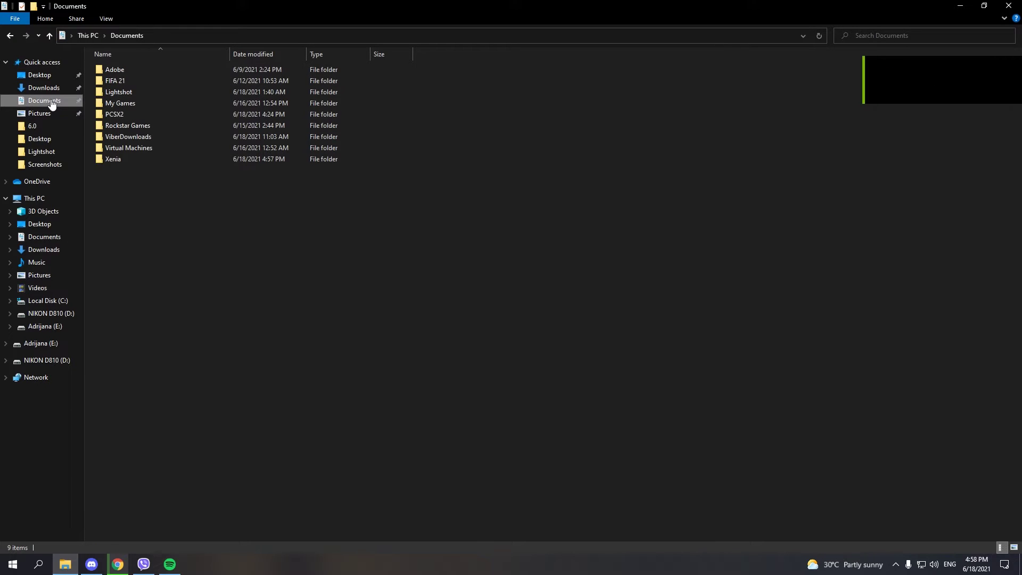
double_click(143, 159)
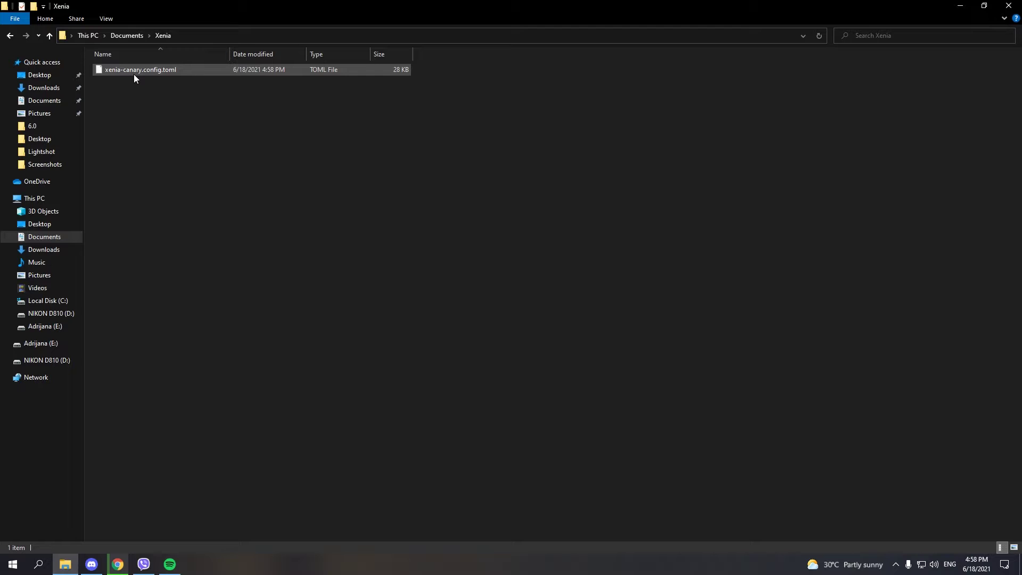
- Open xenia-canary.config.toml in Notepad, keeping it as the default for .toml files, and maximize the text window
left_click(134, 78)
double_click(134, 77)
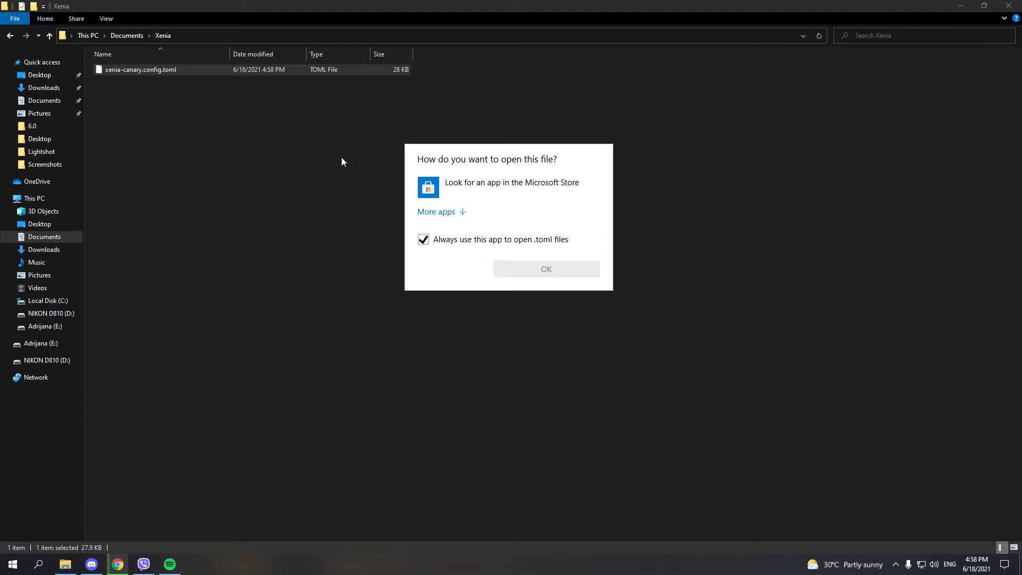
left_click(442, 213)
double_click(459, 241)
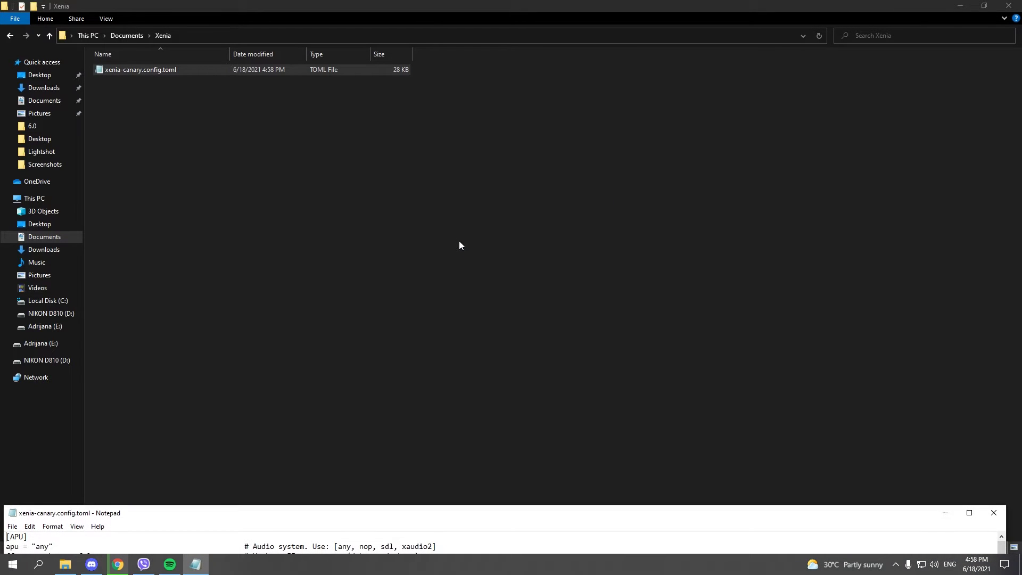
left_click_drag(298, 513, 293, 3)
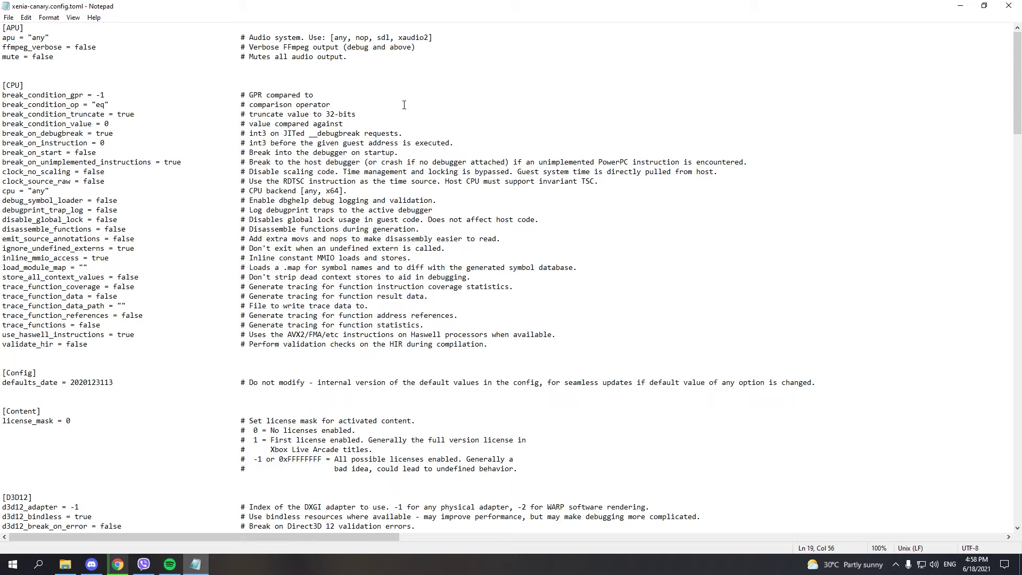
- Find the vsync setting in the config file, set it to false, and close the file with the change saved
key("ctrl+f")
type("vs")
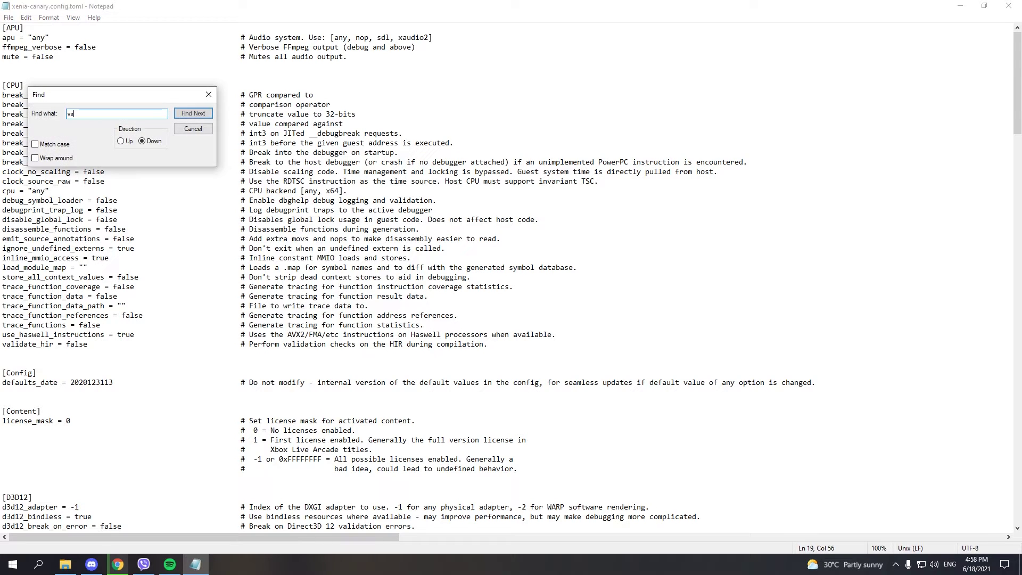
type("ync")
key("Return")
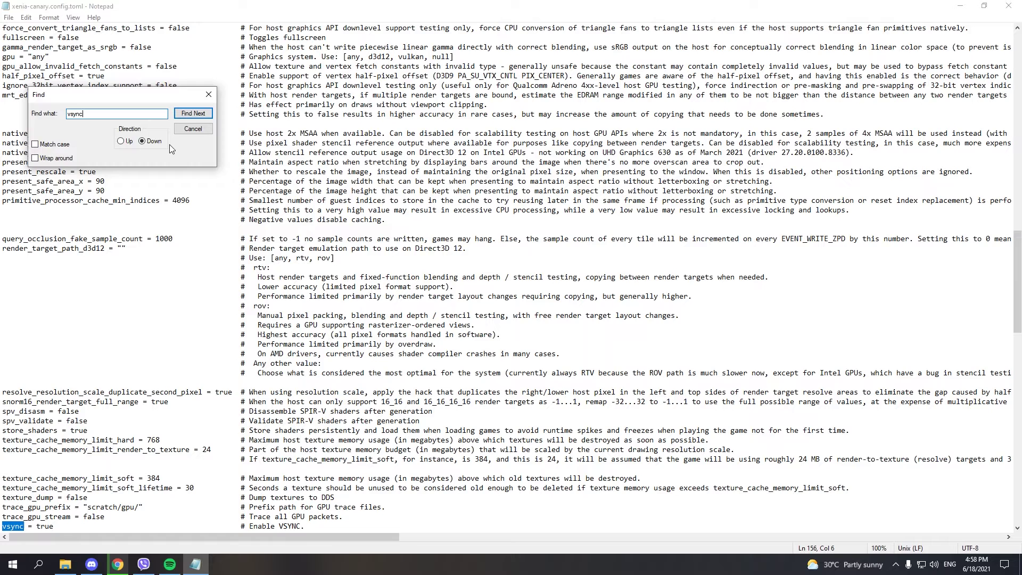
left_click(187, 132)
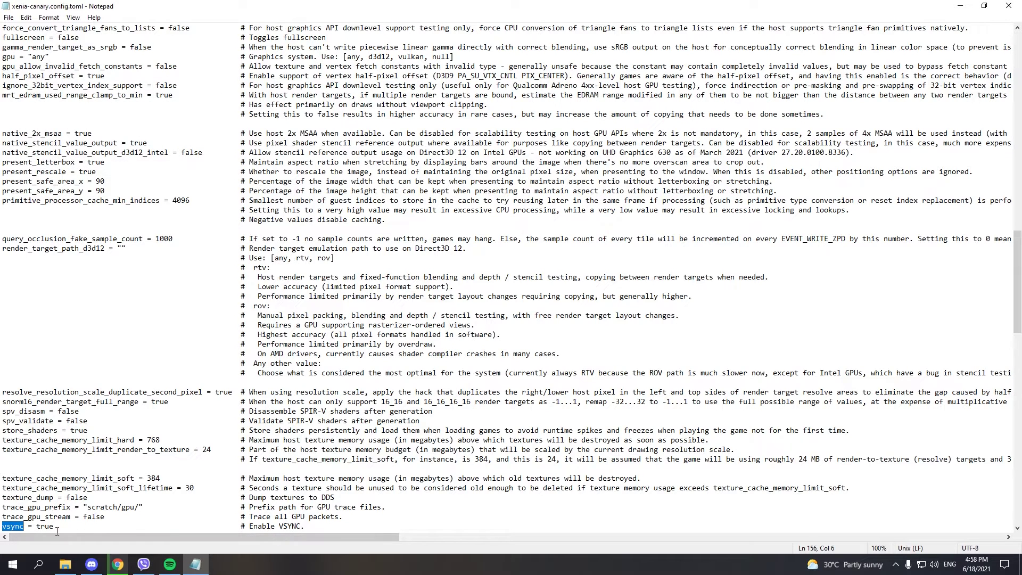
type("fals")
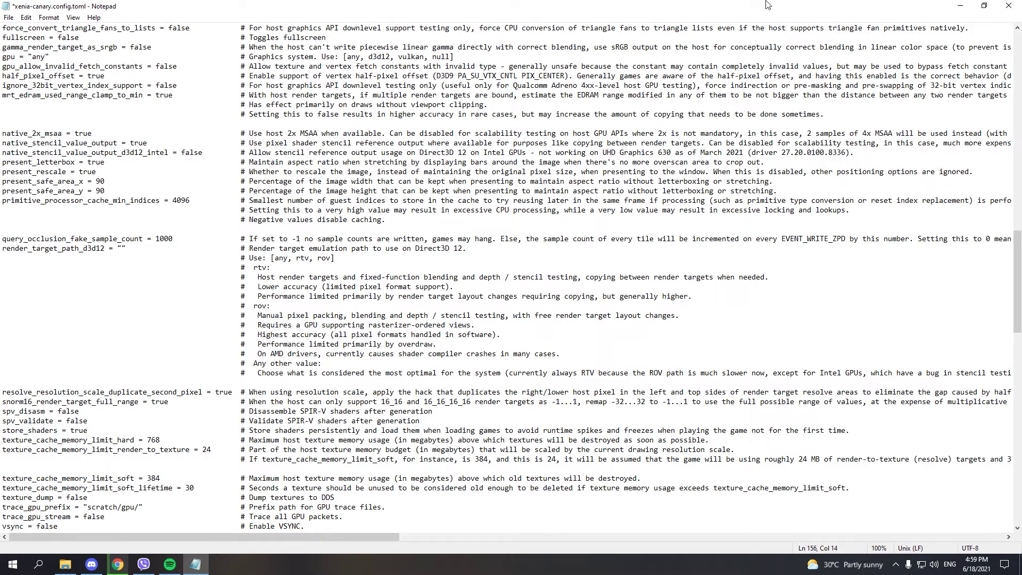
type("e")
left_click(1009, 6)
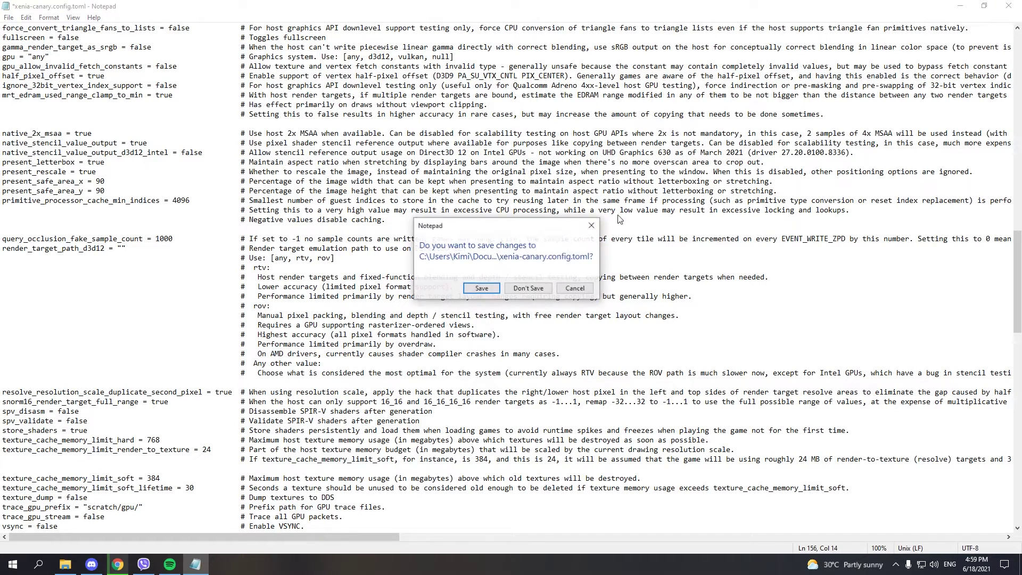
left_click(475, 288)
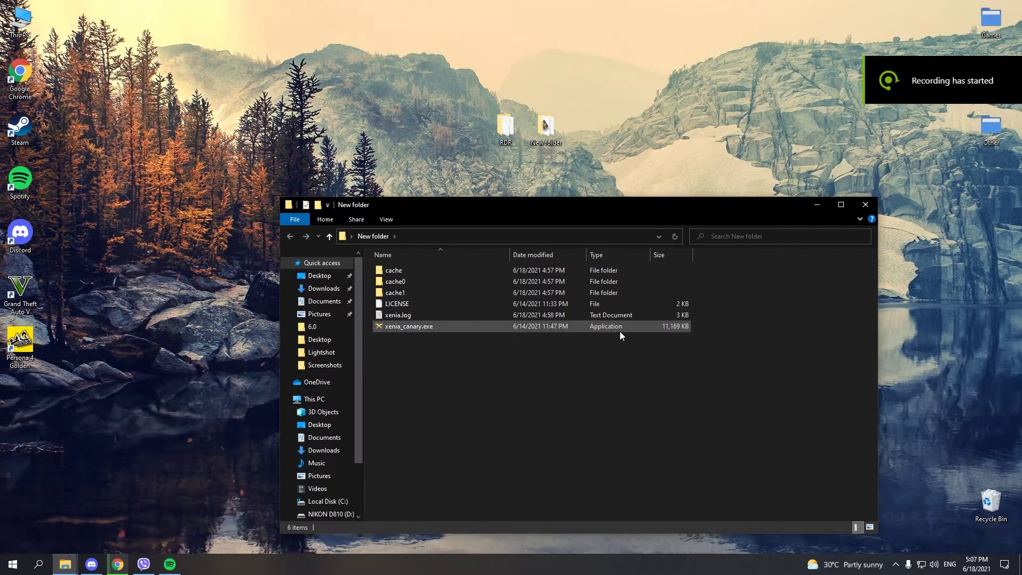
- Launch xenia_canary.exe and load default.xex from the RDR folder on the desktop
double_click(620, 331)
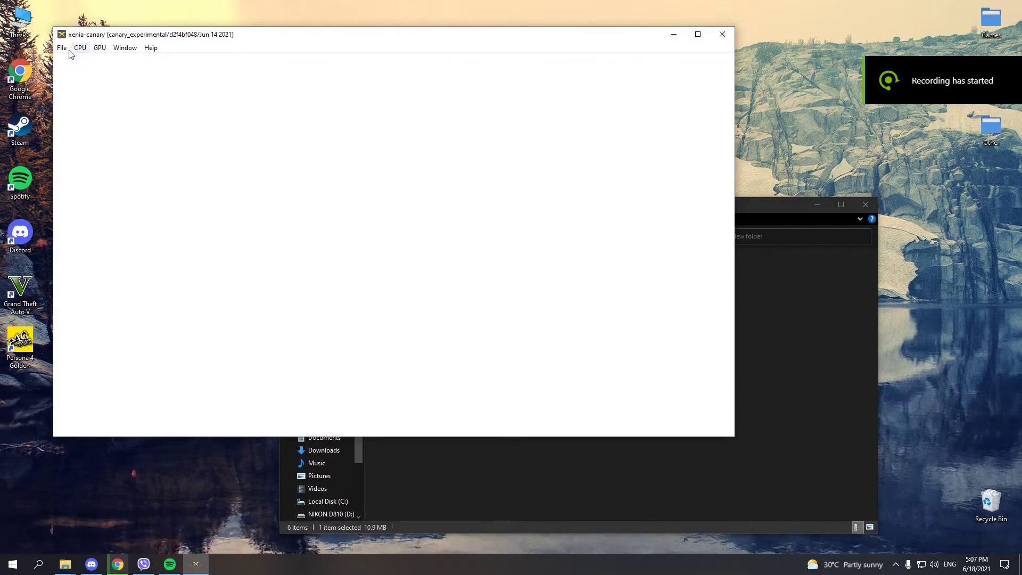
left_click(63, 48)
left_click(70, 62)
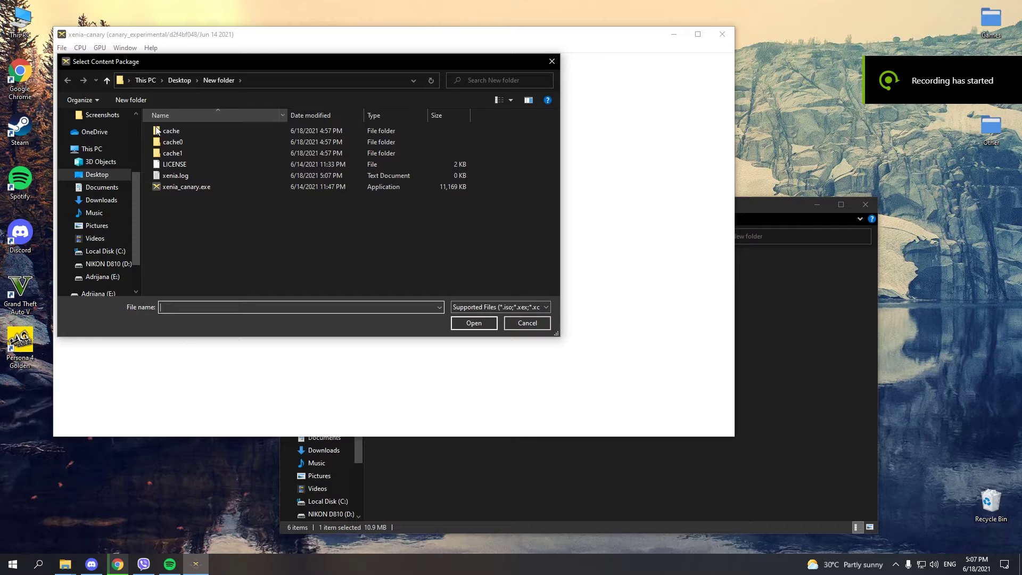
left_click(179, 80)
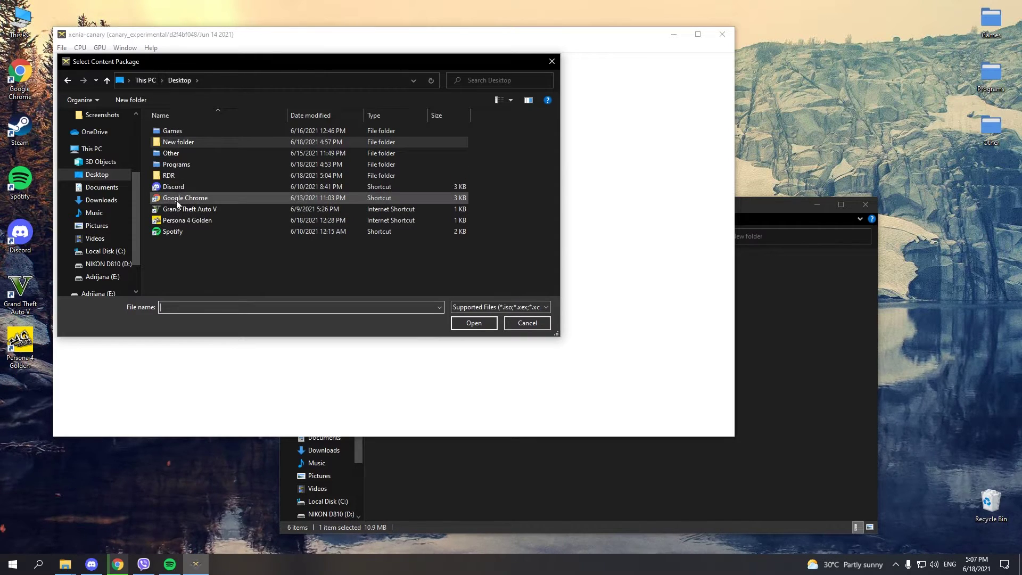
double_click(185, 175)
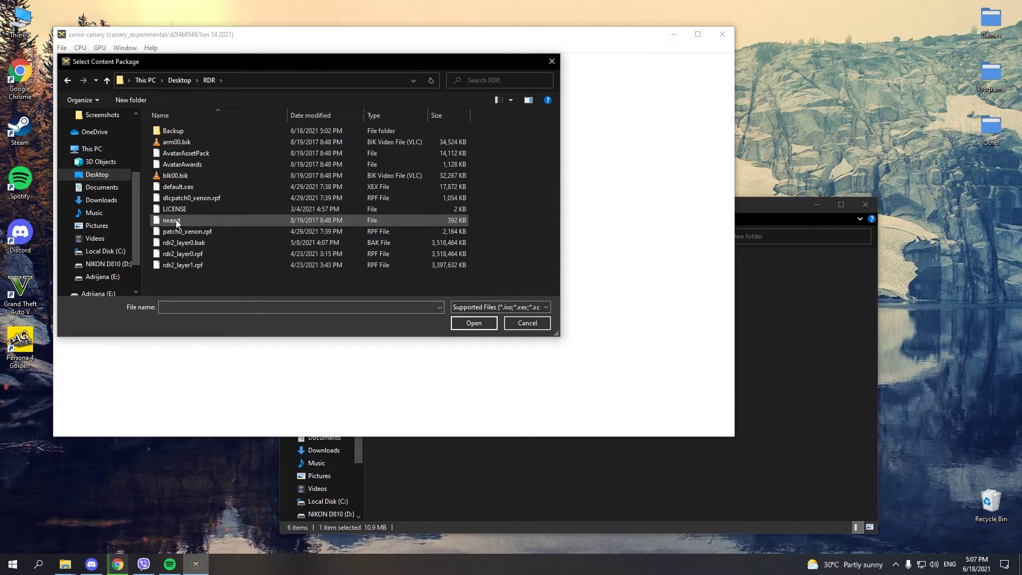
double_click(175, 191)
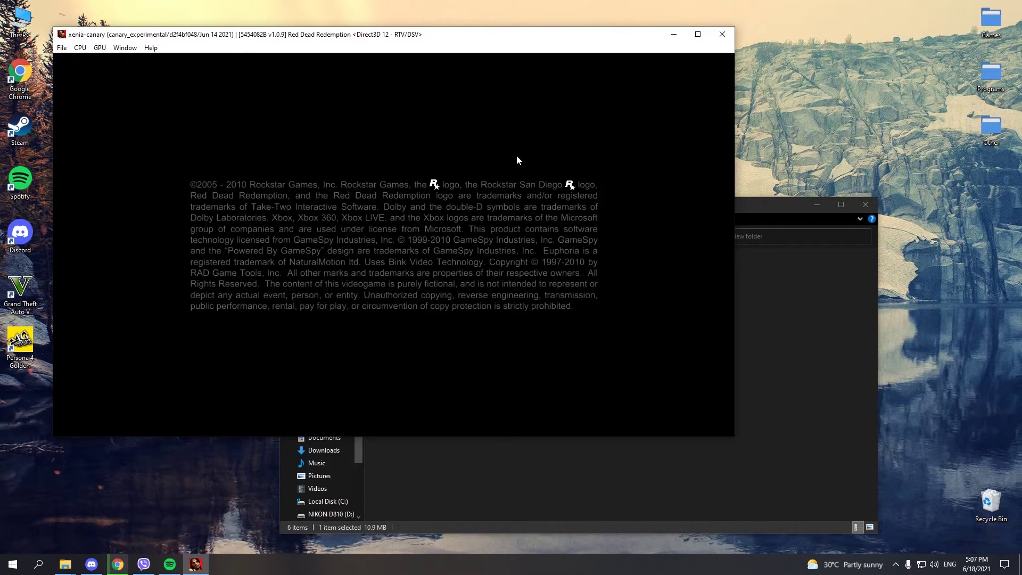
- Close the running emulator and the New folder window
left_click(722, 34)
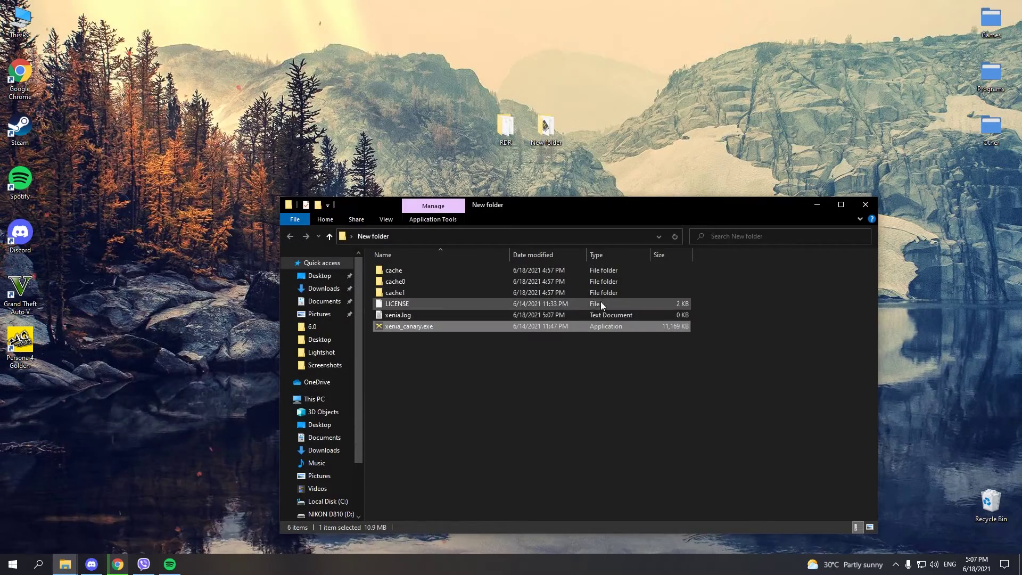
left_click(701, 360)
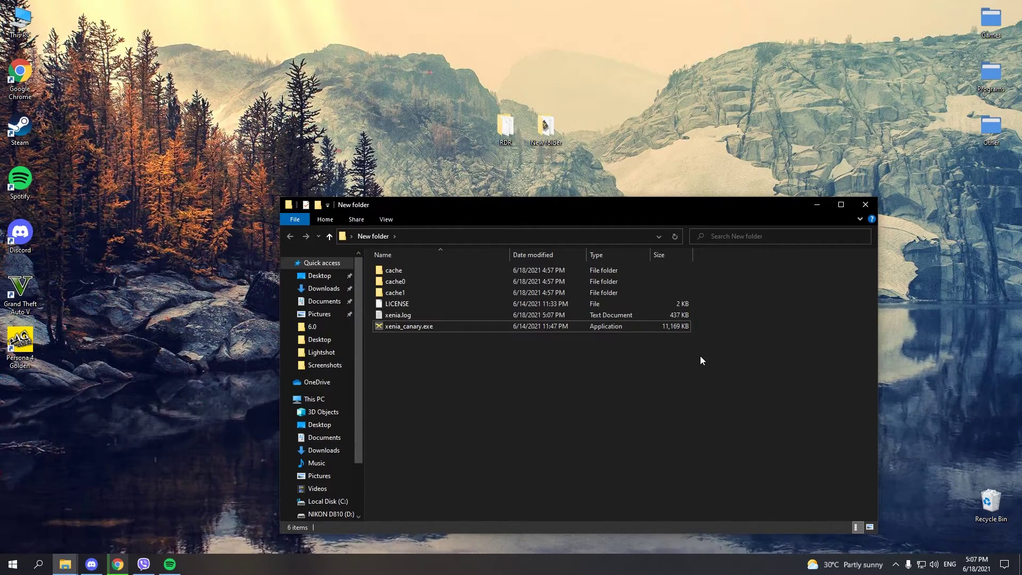
left_click(857, 211)
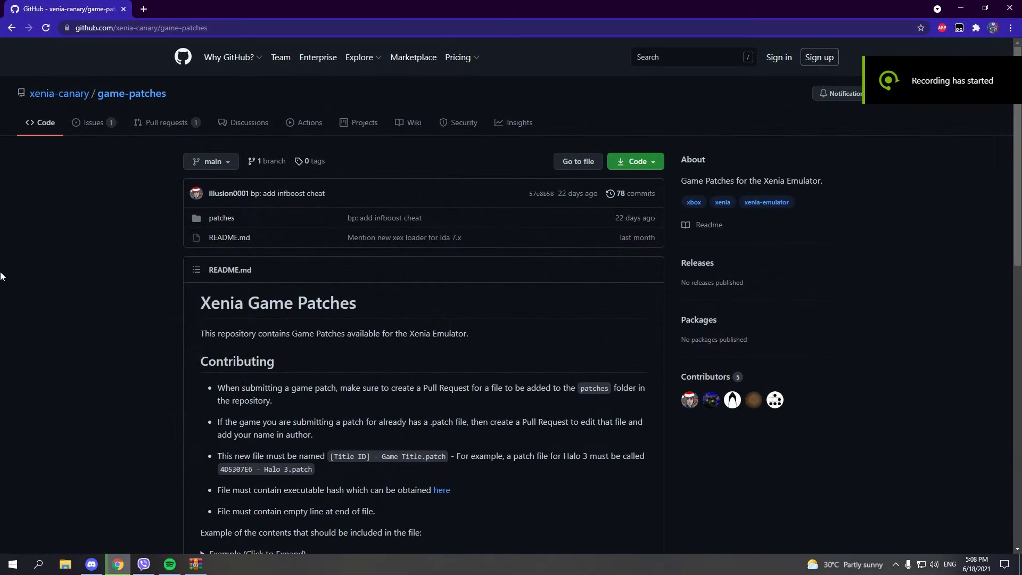
left_click(656, 161)
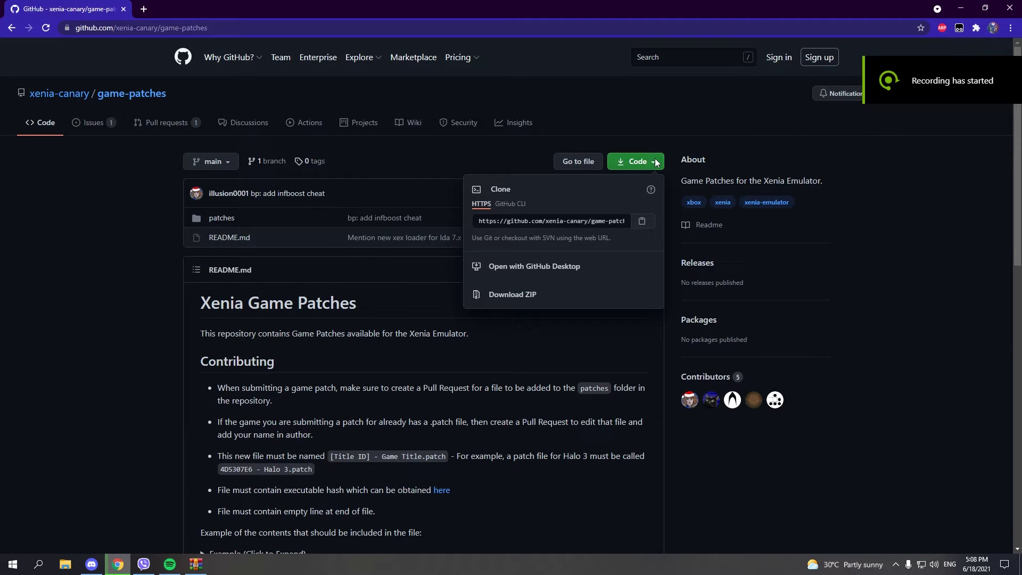
left_click(561, 362)
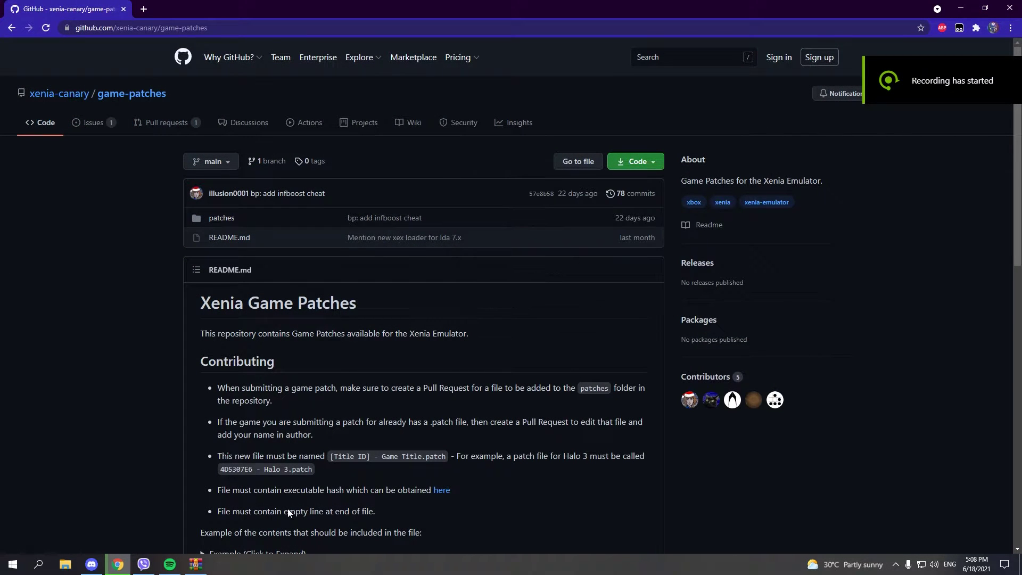
- Bring up the game-patches-main archive and look through its patches folder for the Red Dead Redemption patch files
left_click(196, 564)
left_click_drag(223, 210, 325, 162)
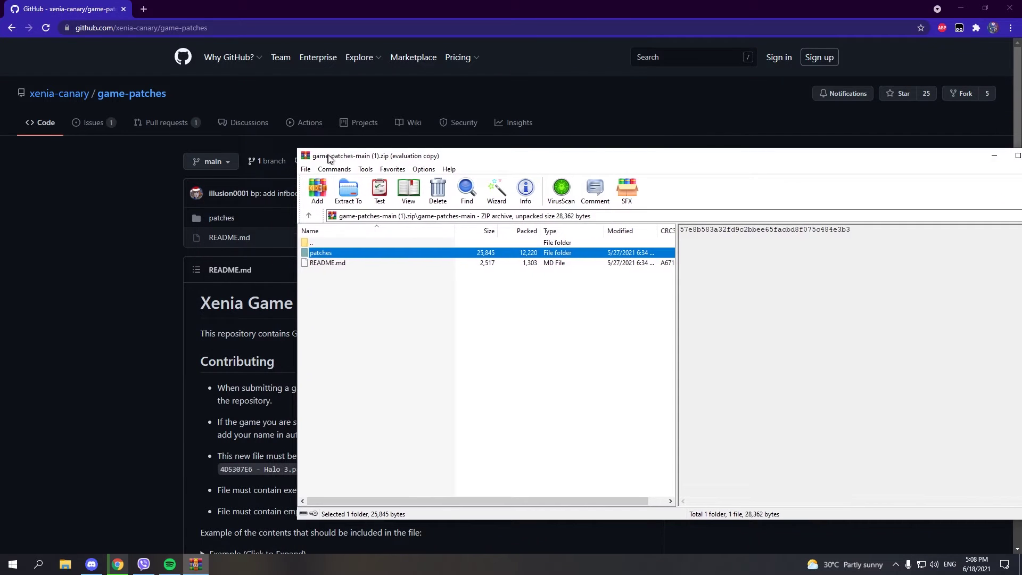
double_click(348, 253)
scroll(364, 266, "down", 7)
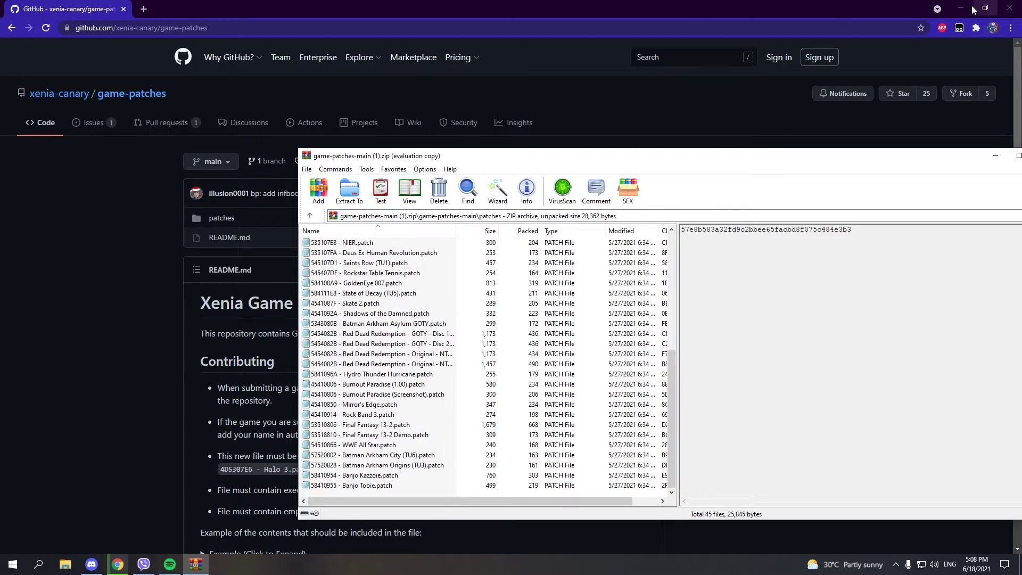
- Minimize the browser, move the patch archive window aside, and open the emulator's New folder on the desktop
left_click(972, 9)
left_click_drag(478, 159, 771, 99)
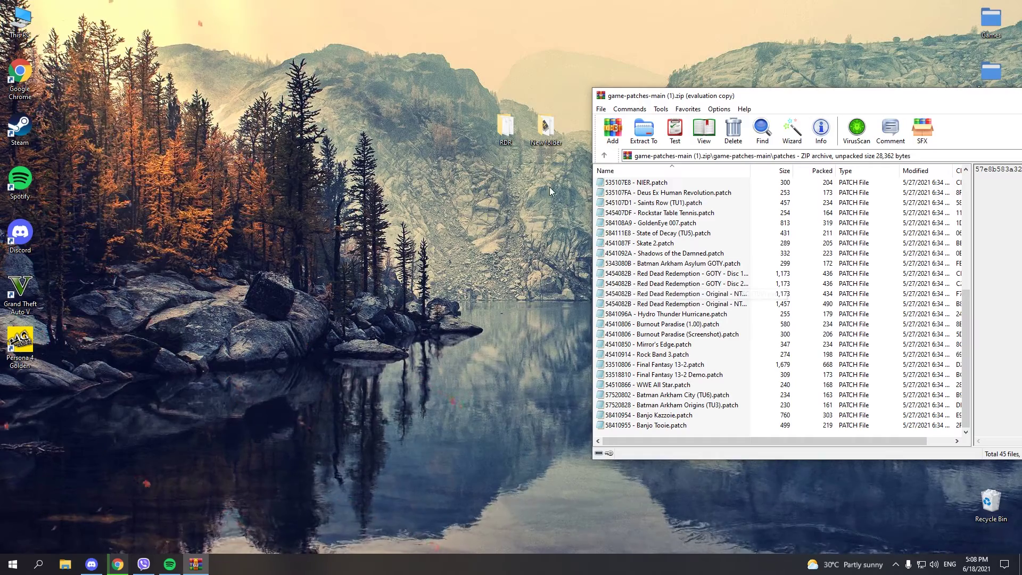
double_click(539, 130)
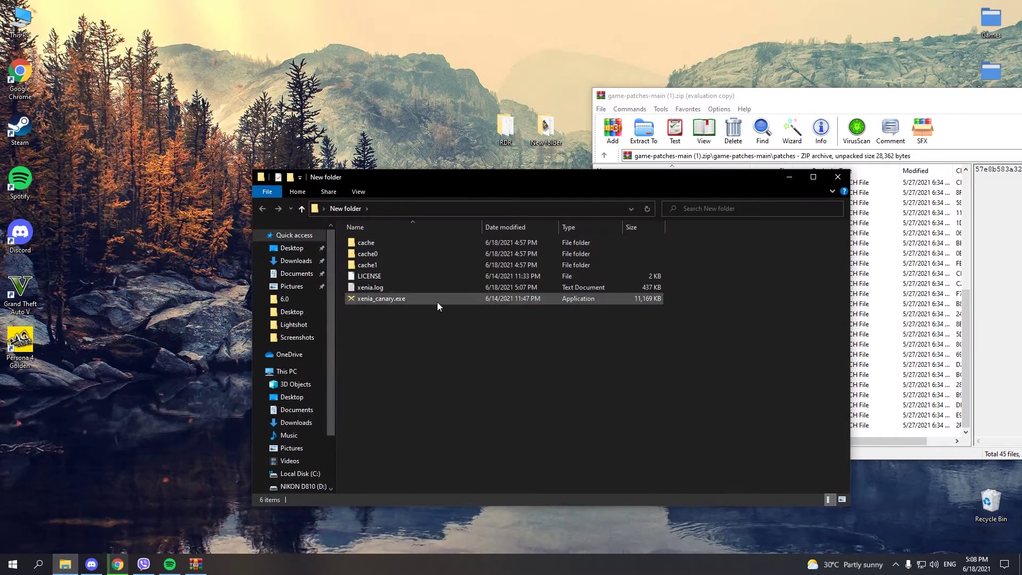
- Create a folder named patches in the emulator's New folder and open it
right_click(427, 341)
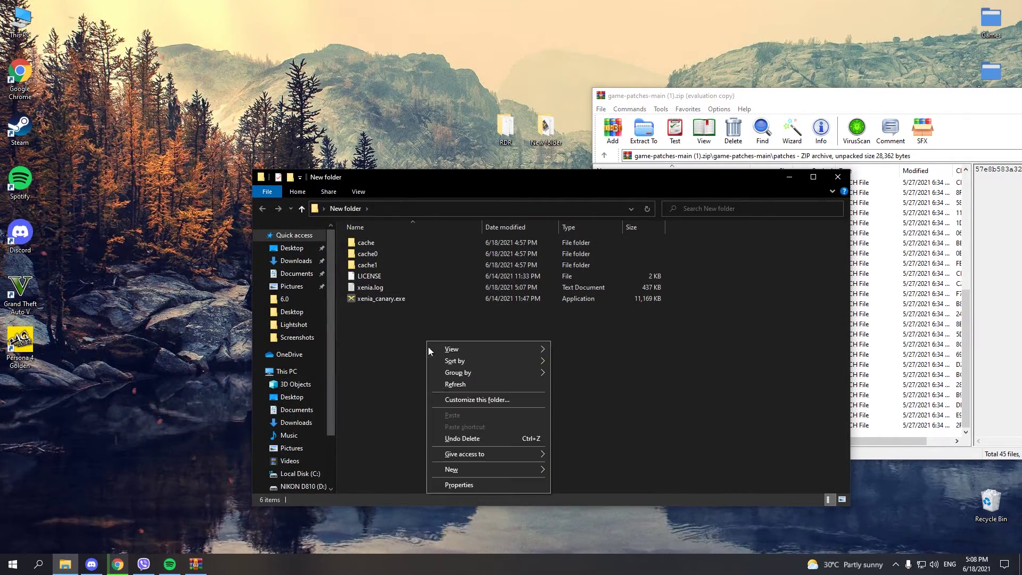
mouse_move(520, 468)
left_click(573, 467)
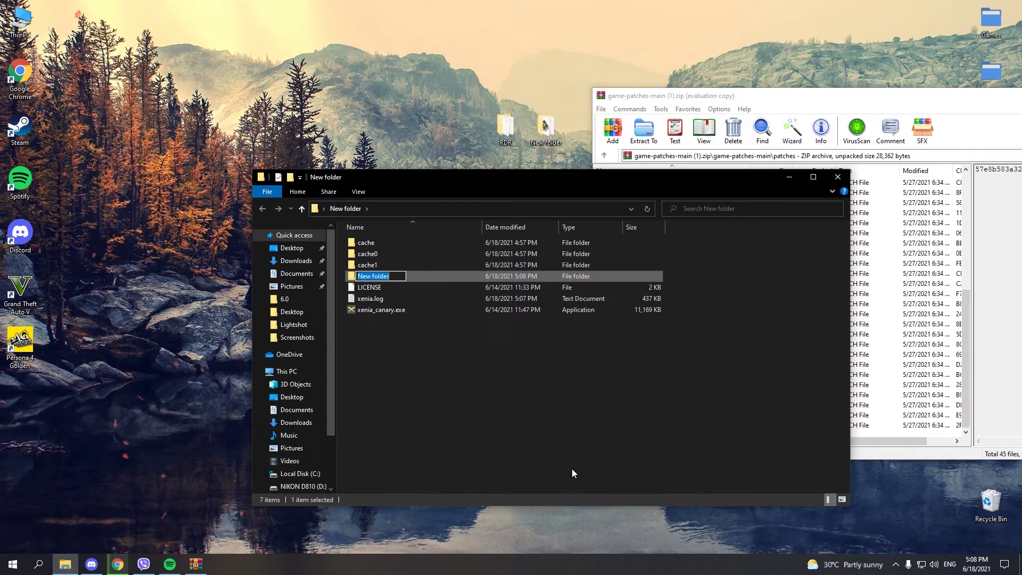
type("patches")
key("Return")
key("Return")
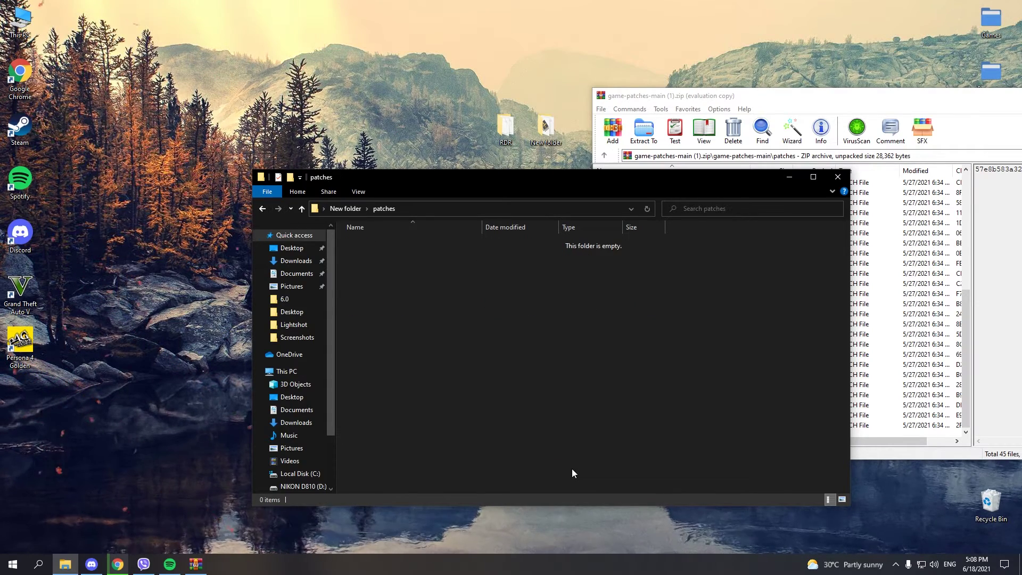
- Copy all patch files from the game-patches-main archive into the empty patches folder and close the archive
left_click(905, 405)
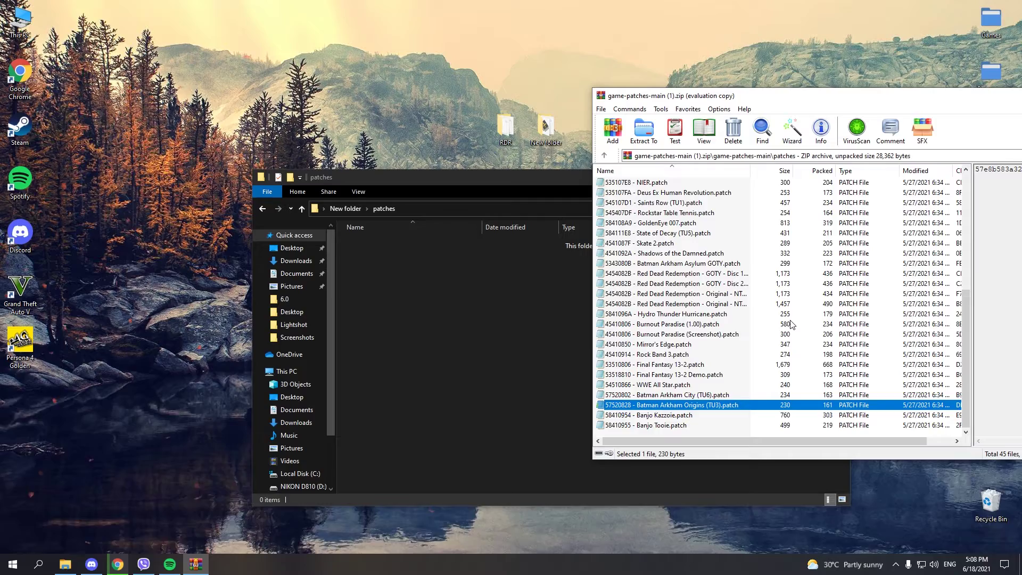
key("ctrl+a")
left_click_drag(791, 324, 483, 412)
left_click_drag(750, 101, 2, 229)
left_click(500, 6)
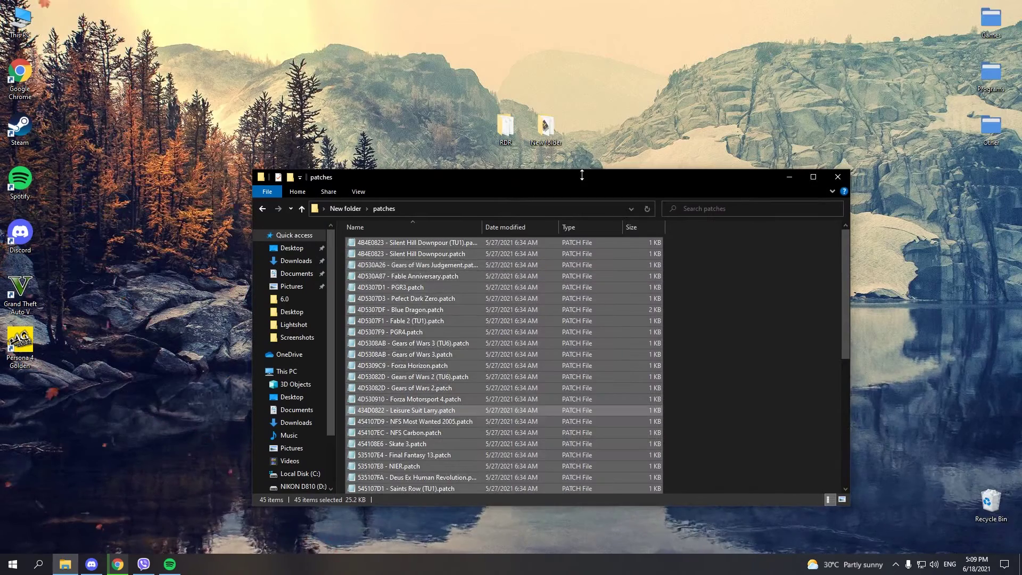
- Maximize the patches folder window and widen the Name column to show the full file names
double_click(562, 180)
left_click(578, 304)
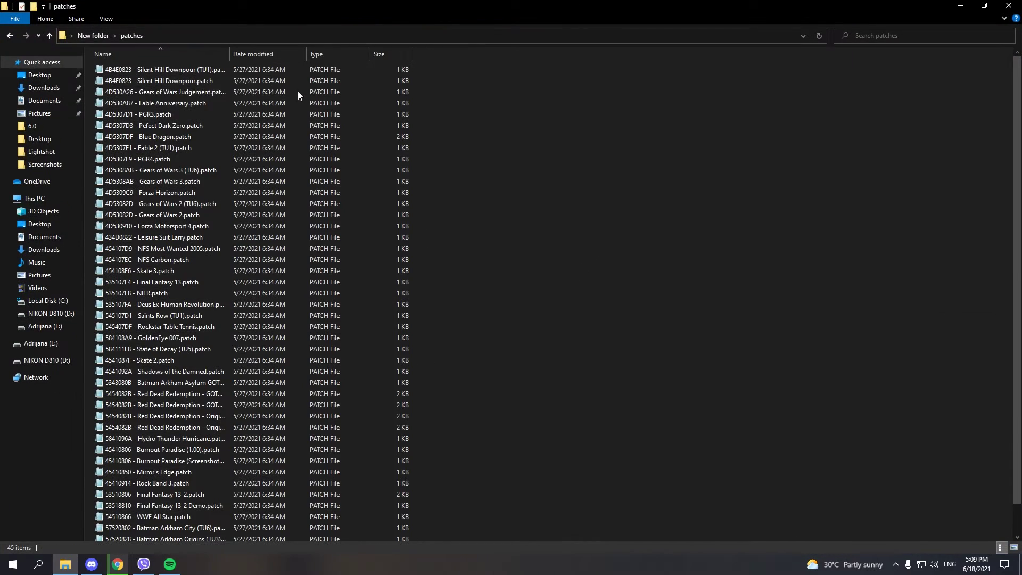
left_click_drag(230, 53, 467, 54)
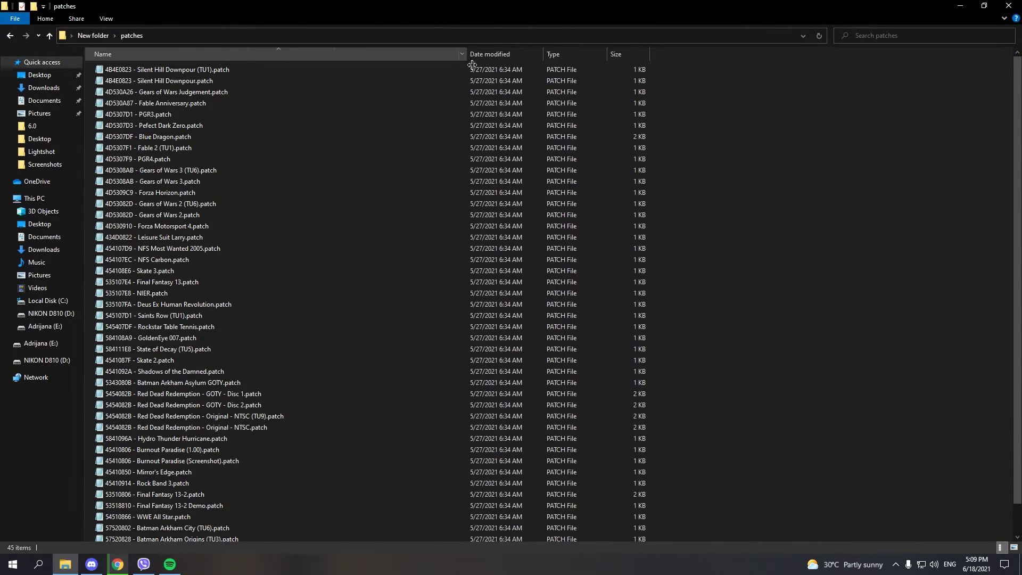
- Open the Red Dead Redemption - GOTY - Disc 1 patch file for editing and enable its Skip Grass Occlusion patch
left_click(296, 395)
right_click(295, 391)
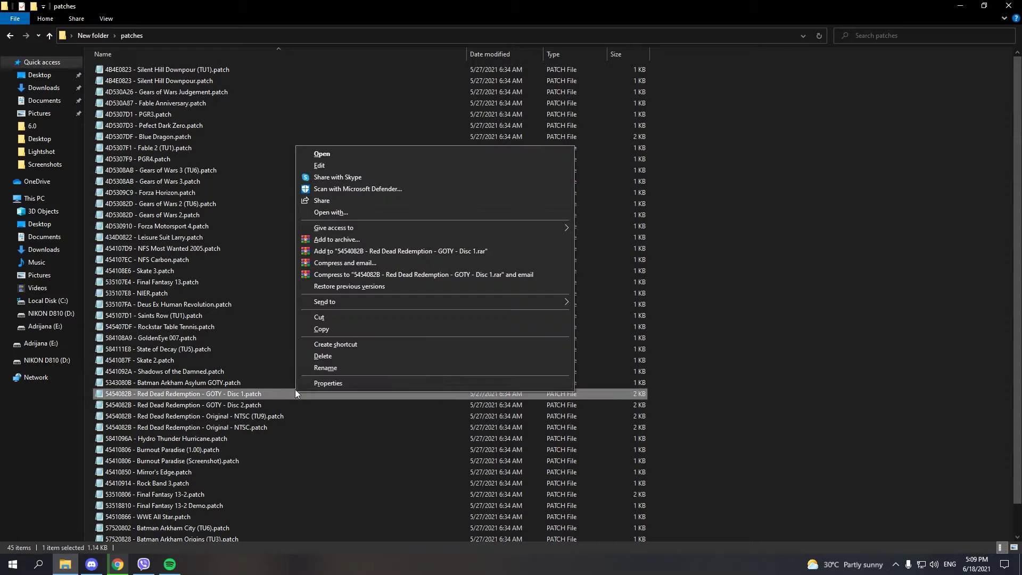
left_click(320, 165)
double_click(193, 515)
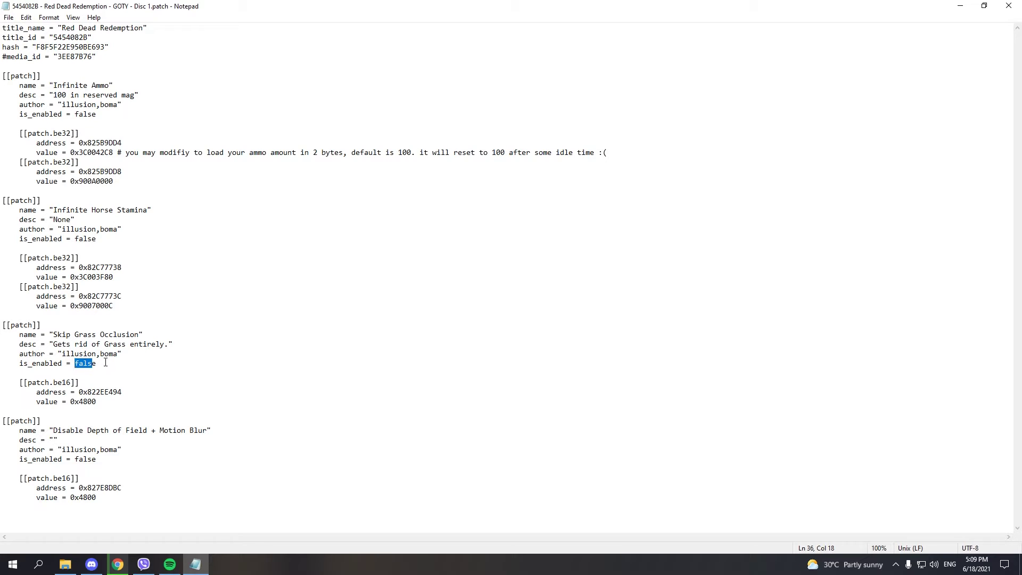
type("t")
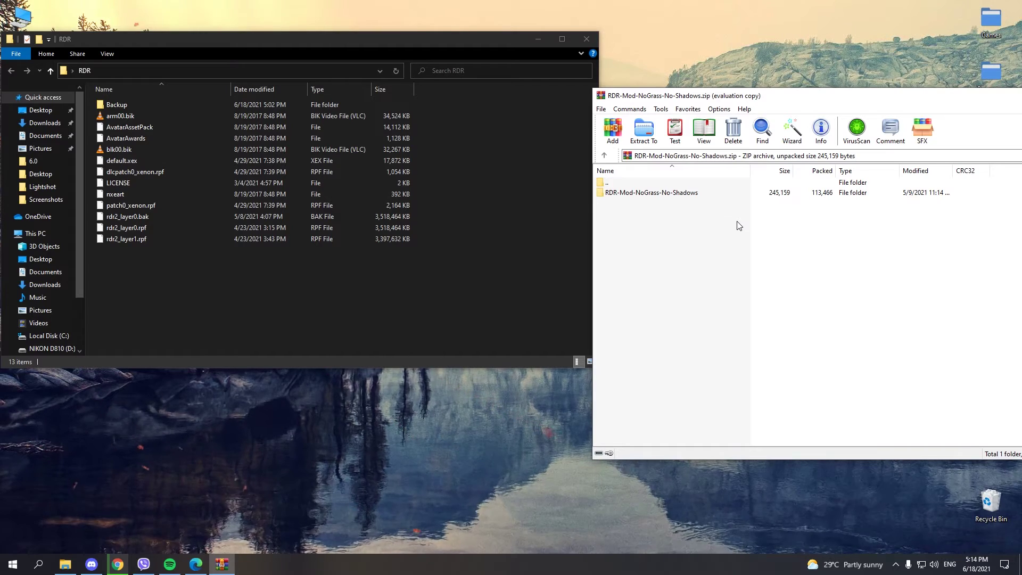
double_click(690, 196)
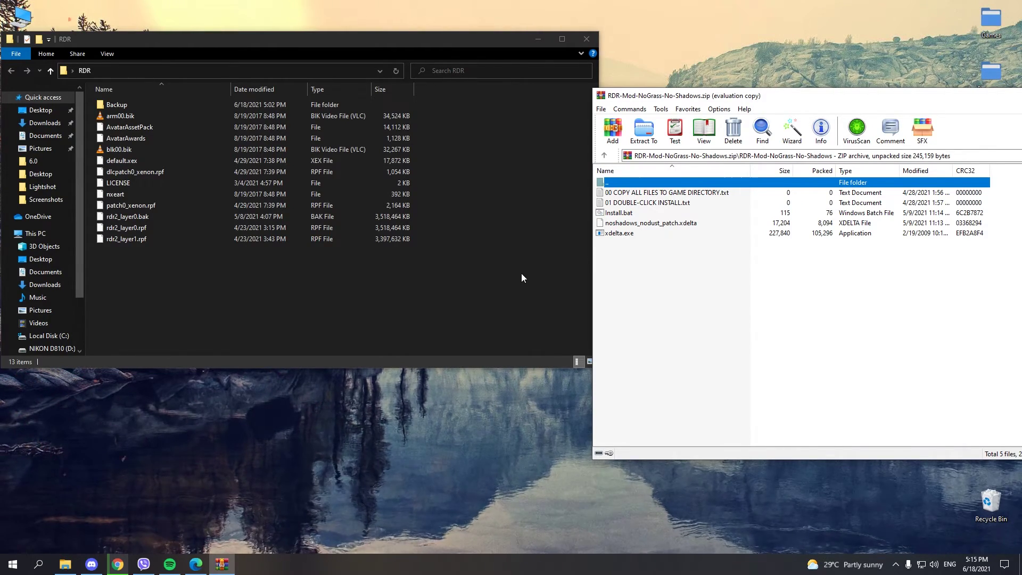
double_click(634, 183)
double_click(631, 183)
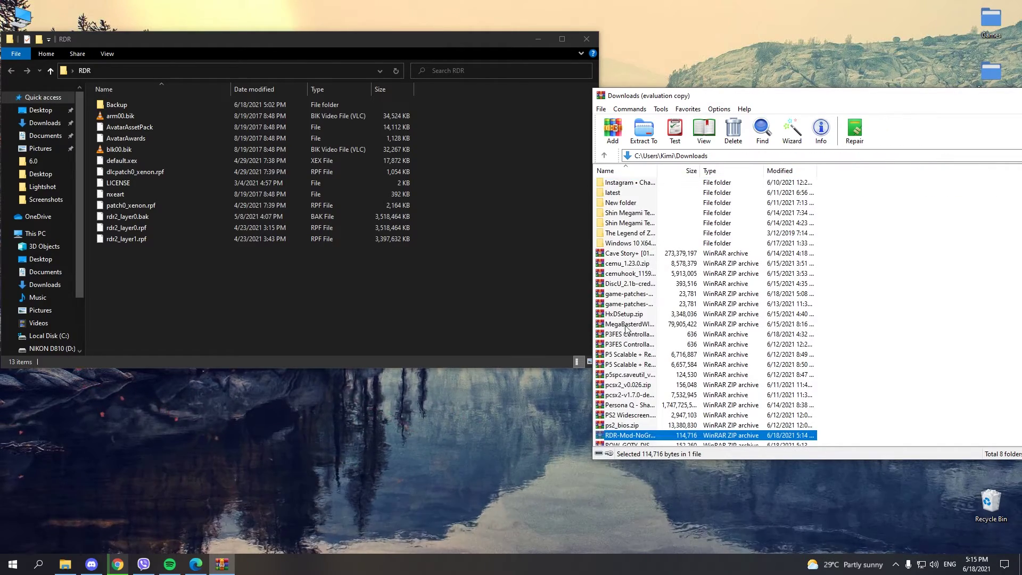
double_click(639, 435)
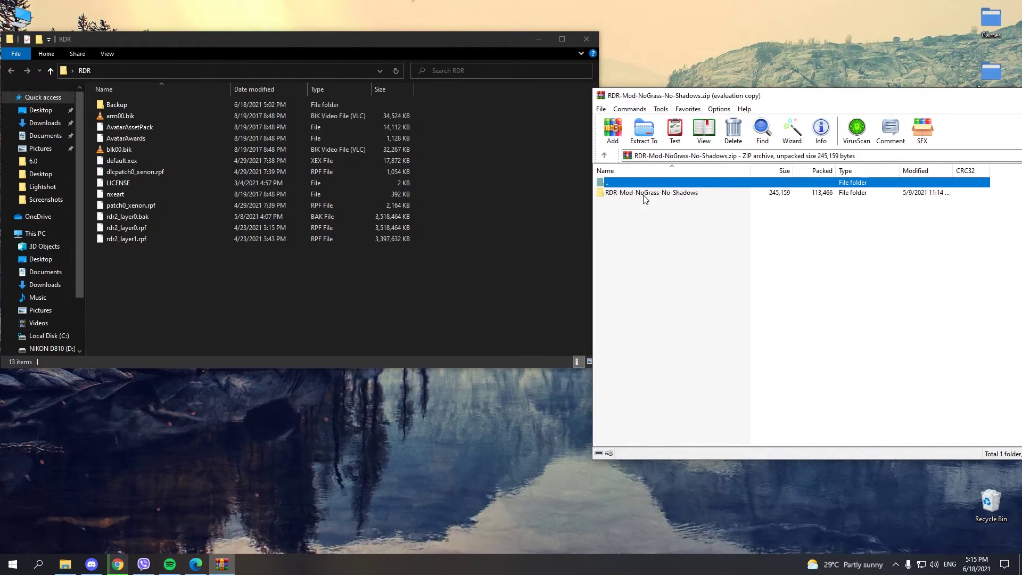
- Extract all files from the archive's RDR-Mod-NoGrass-No-Shadows folder into the RDR game folder
double_click(634, 183)
left_click_drag(651, 289, 676, 179)
left_click_drag(676, 180, 213, 325)
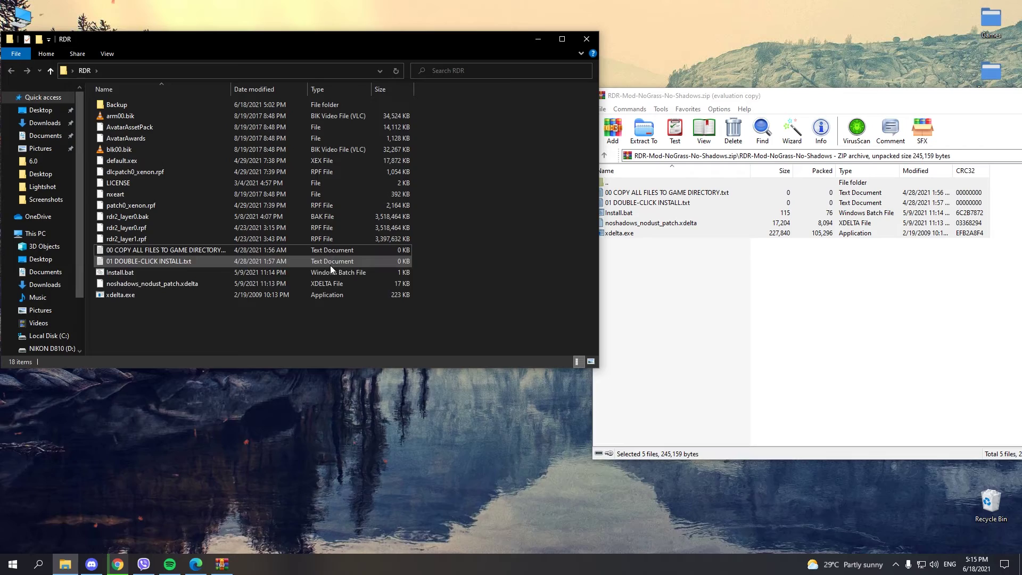
- Select Install.bat in the RDR folder, and close the mod archive and the RDR folder window
left_click(237, 274)
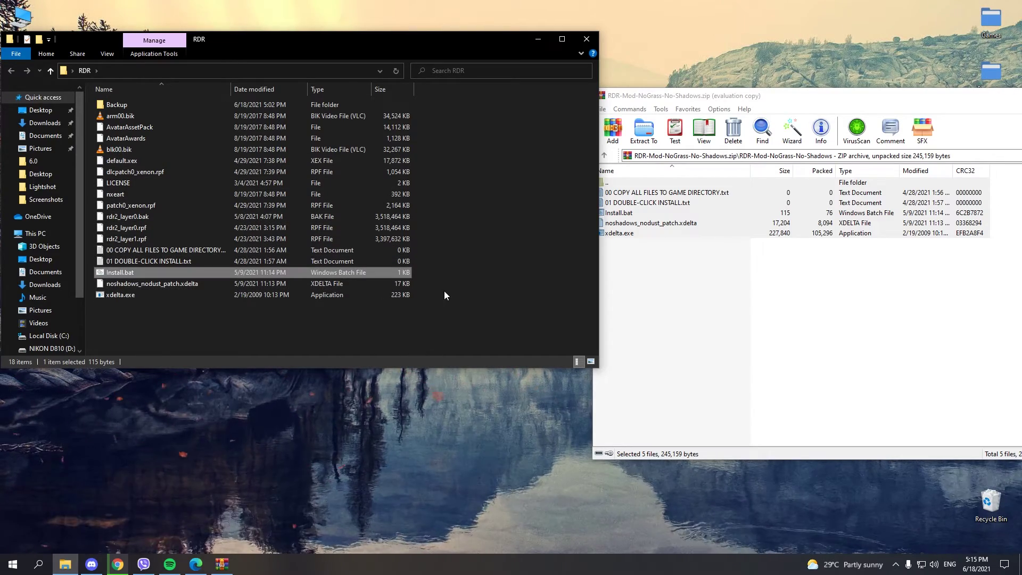
left_click(719, 100)
left_click_drag(718, 102, 239, 195)
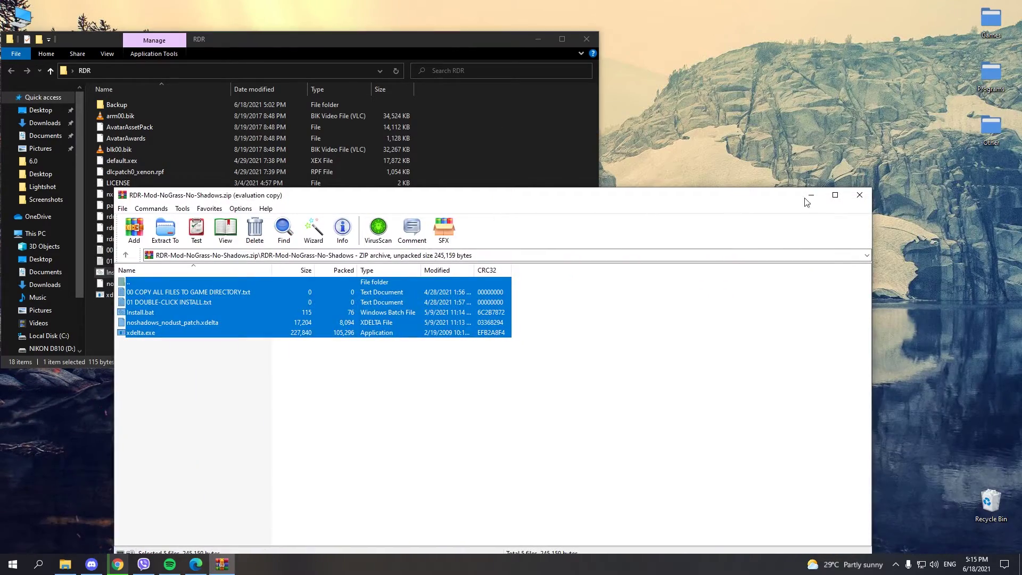
left_click(860, 194)
left_click(588, 39)
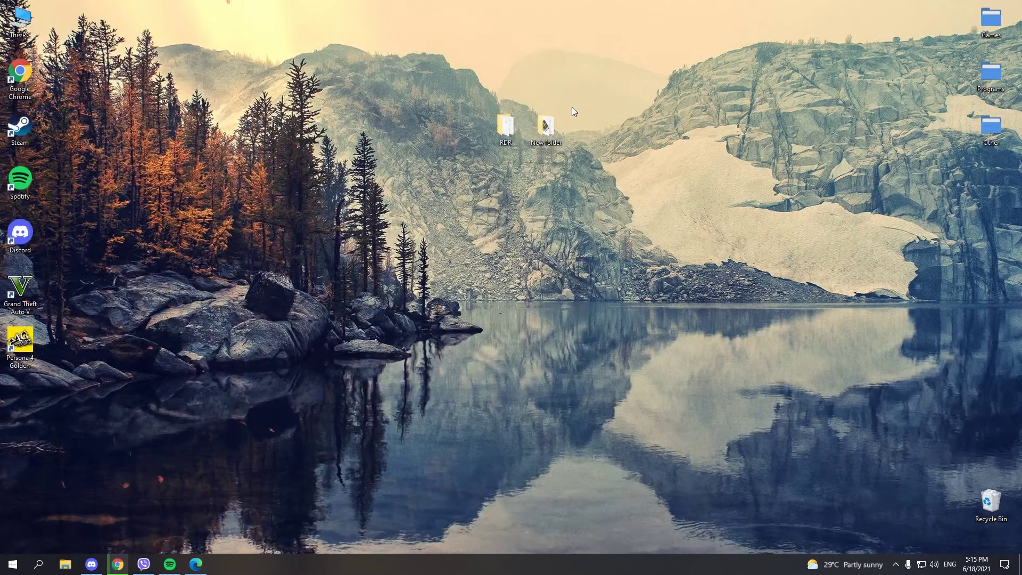
- Launch xenia_canary.exe from the desktop's New folder, load default.xex from the RDR folder, and maximize the emulator window
double_click(548, 120)
double_click(246, 171)
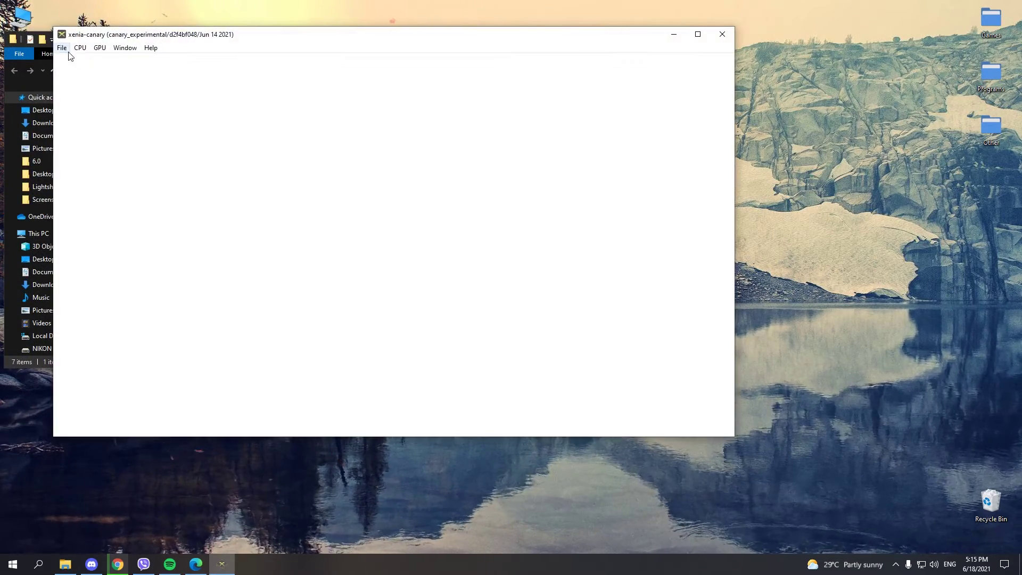
left_click(61, 47)
left_click(74, 63)
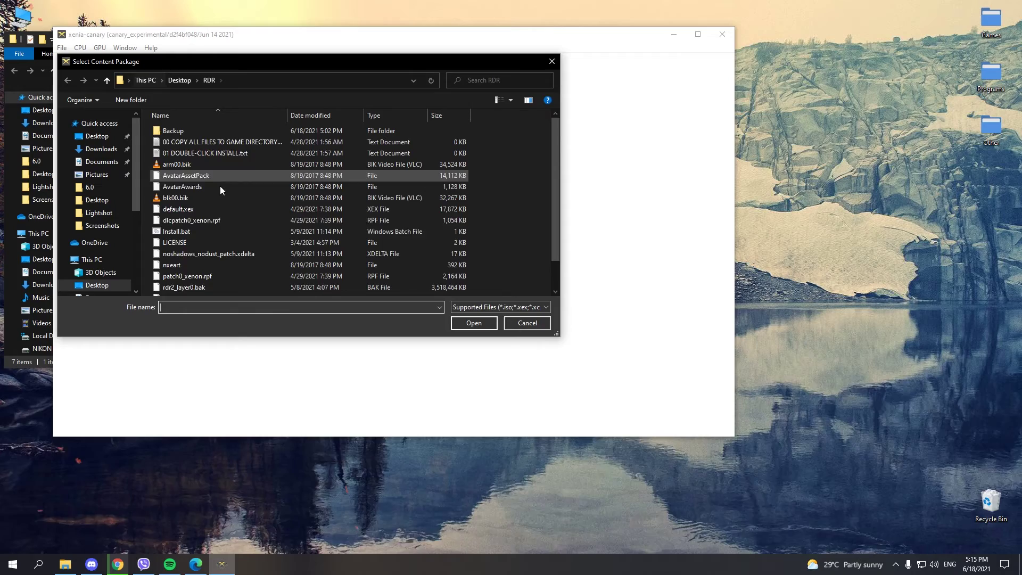
scroll(202, 213, "down", 3)
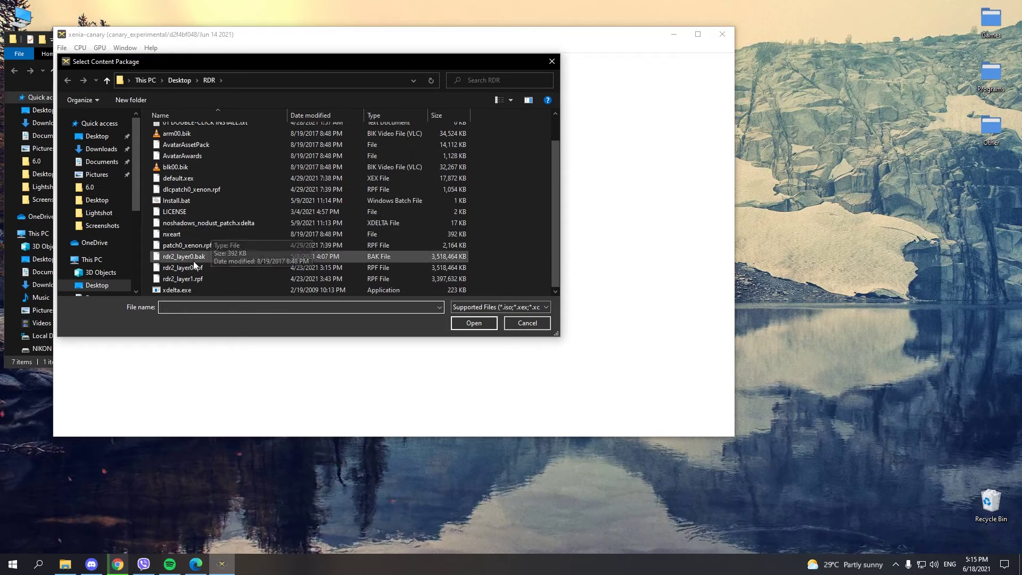
double_click(187, 177)
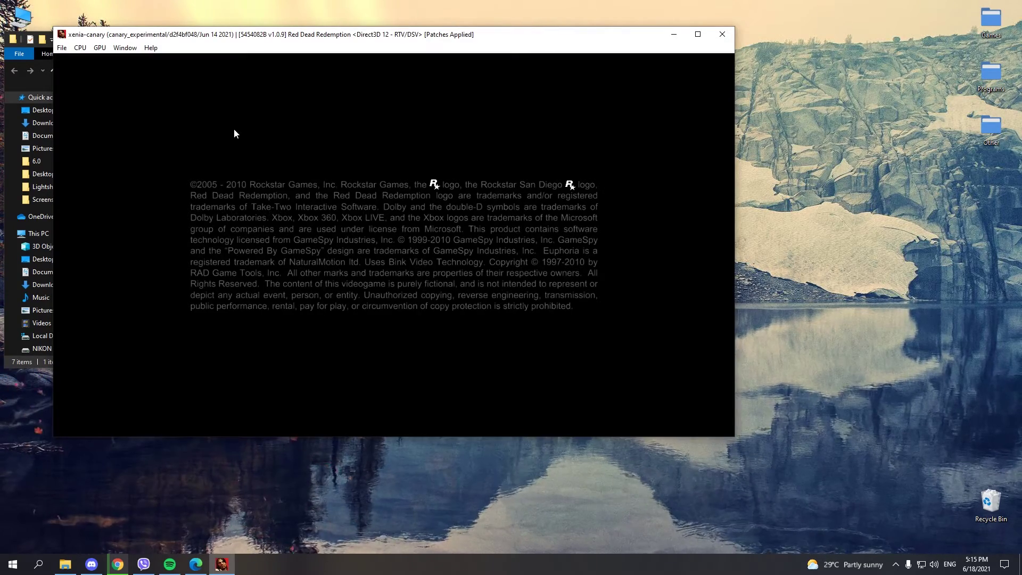
left_click_drag(366, 34, 365, 0)
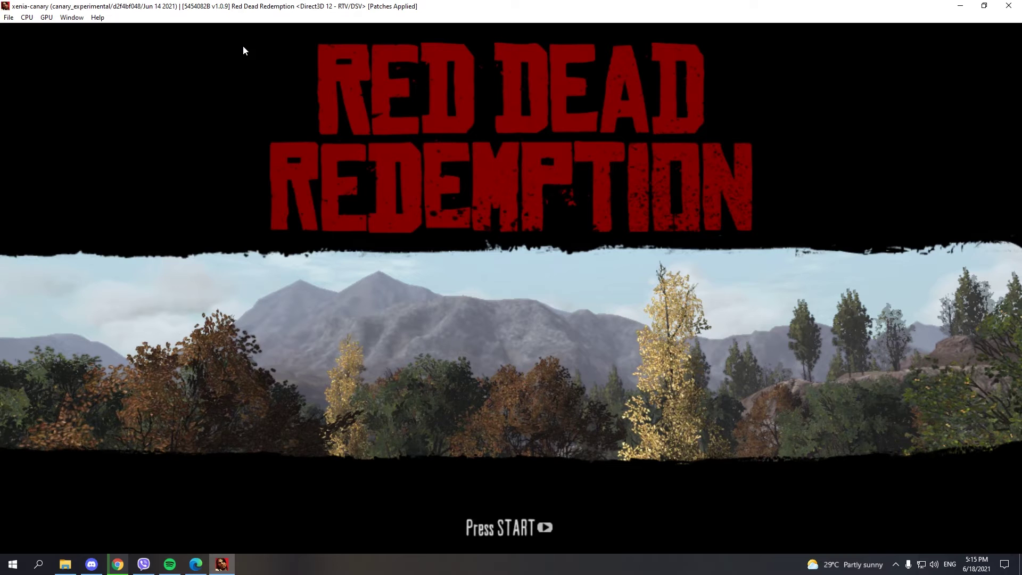
- Start Red Dead Redemption in Single Player from the title screen and continue past the autosave warning
key("Return")
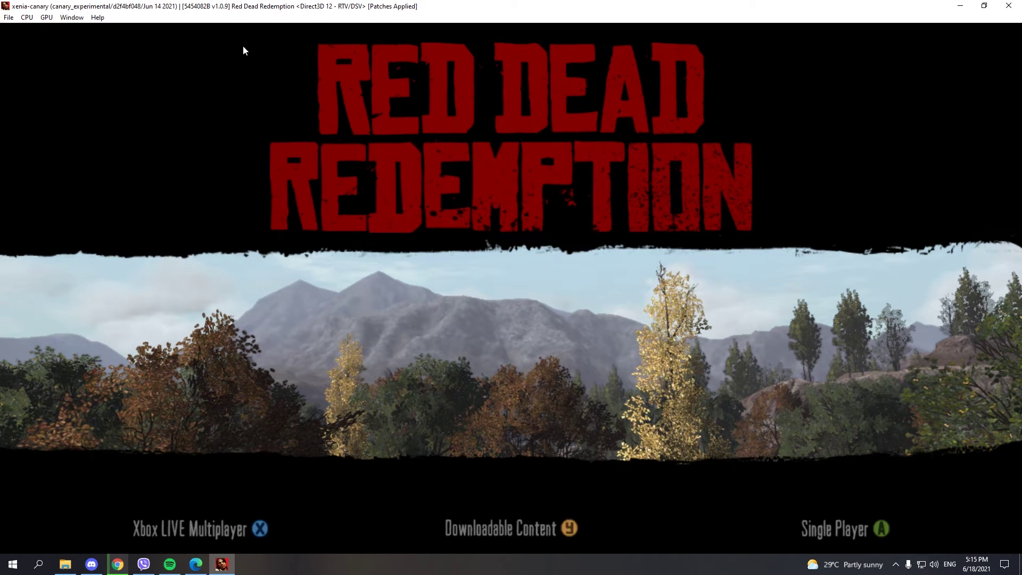
key("Return")
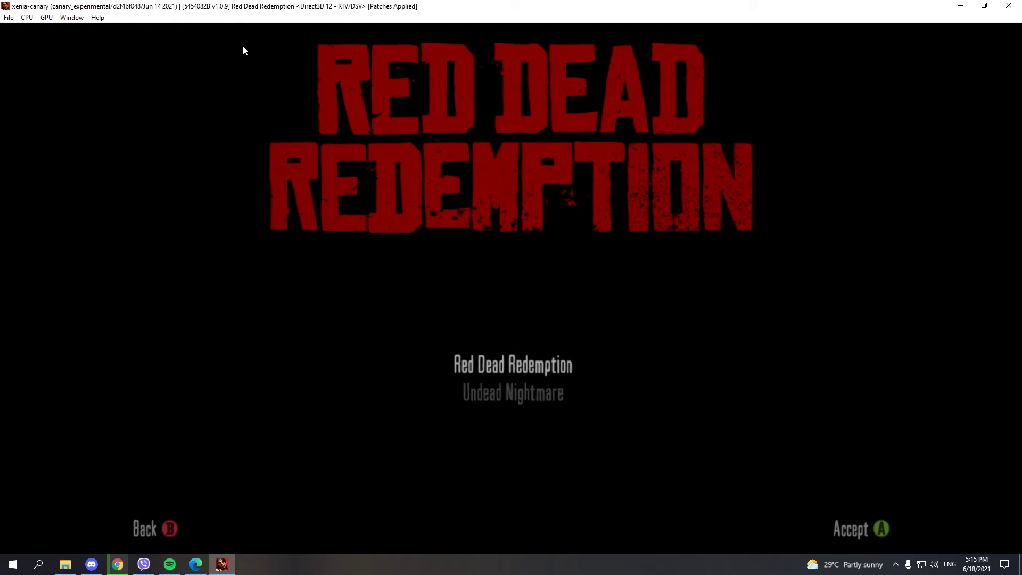
key("Return")
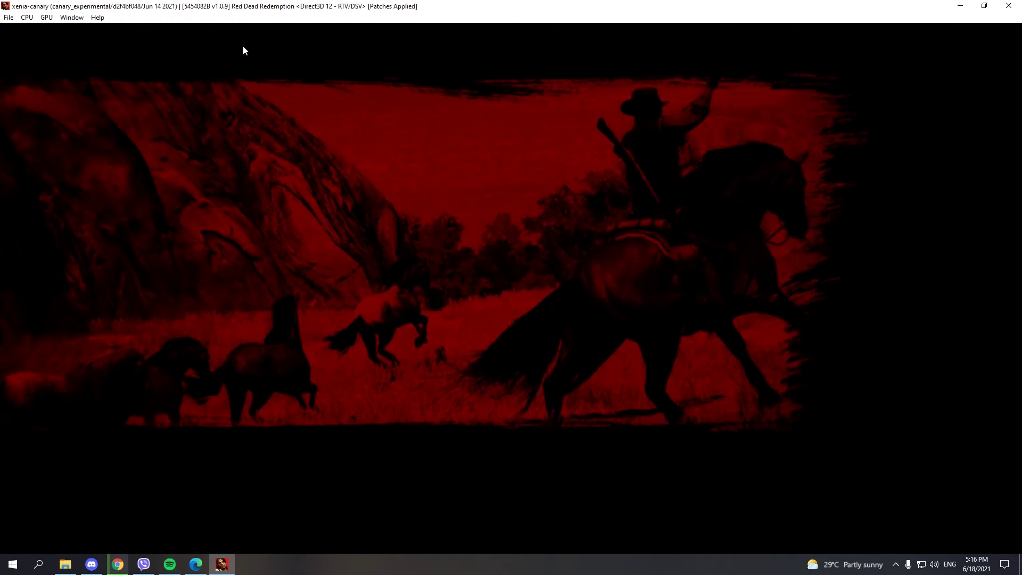
key("Return")
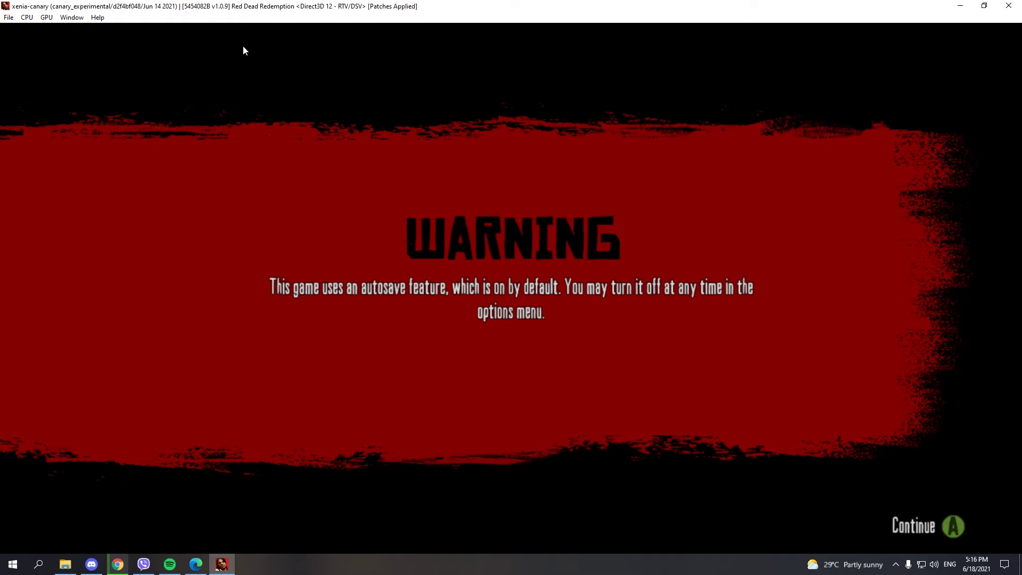
key("Return")
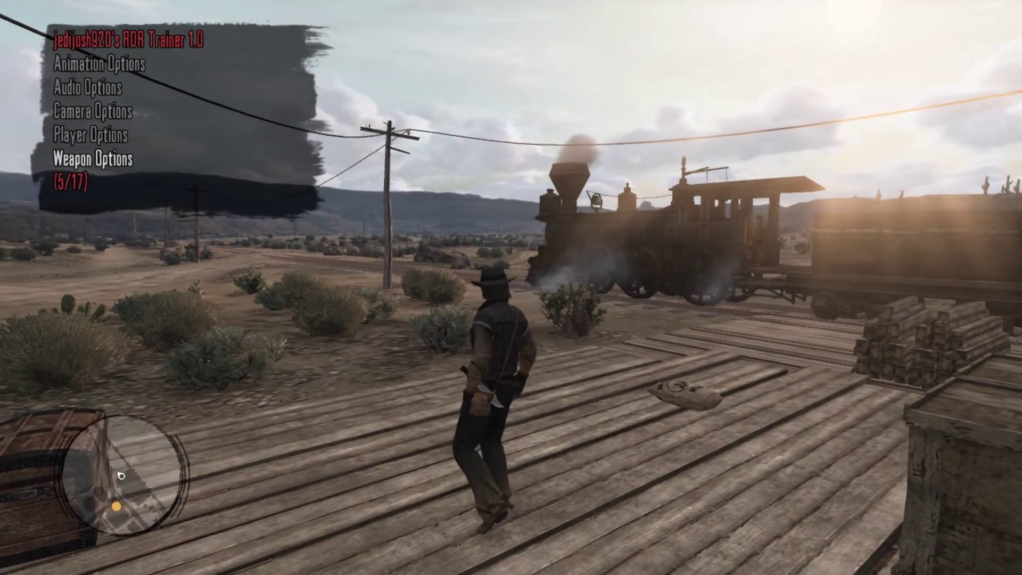
- Turn Invincibility on in the RDR trainer's Player Options and return to its main list
key("Return")
key("Down")
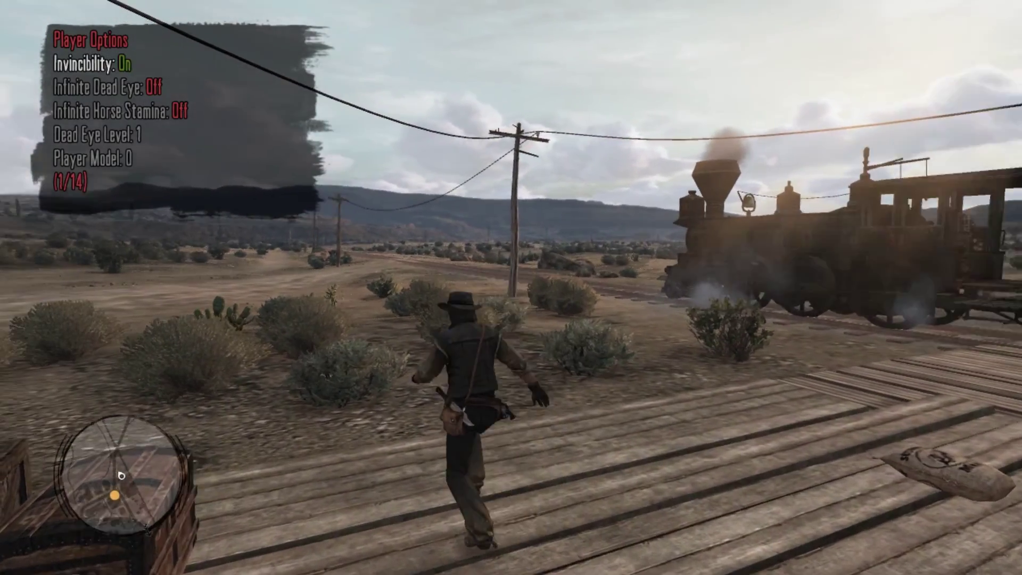
key("BackSpace")
- Give the character all weapons through the trainer's Weapon Options and close the trainer
key("Down")
key("Return")
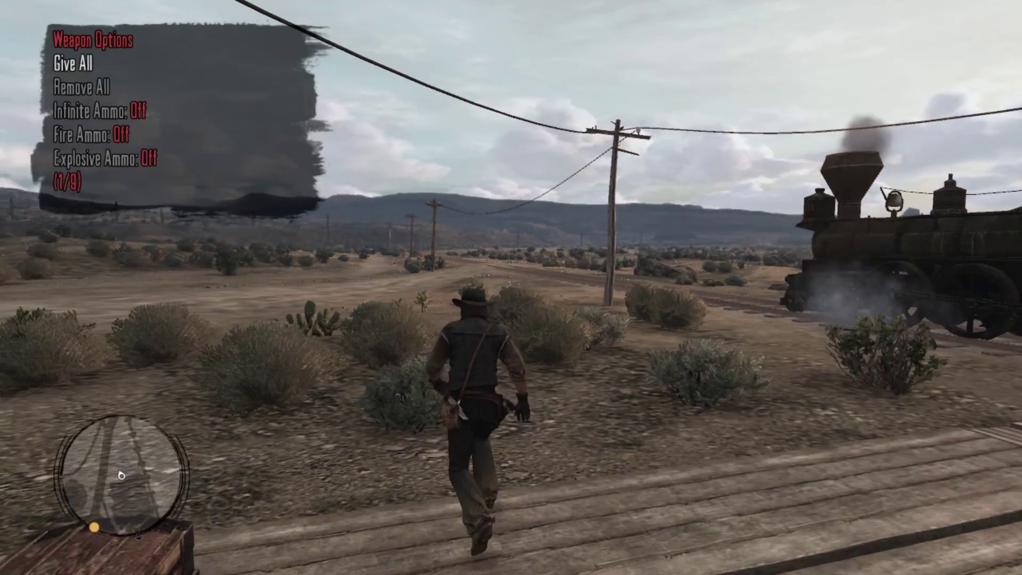
key("Down")
key("Up")
key("Return")
key("BackSpace")
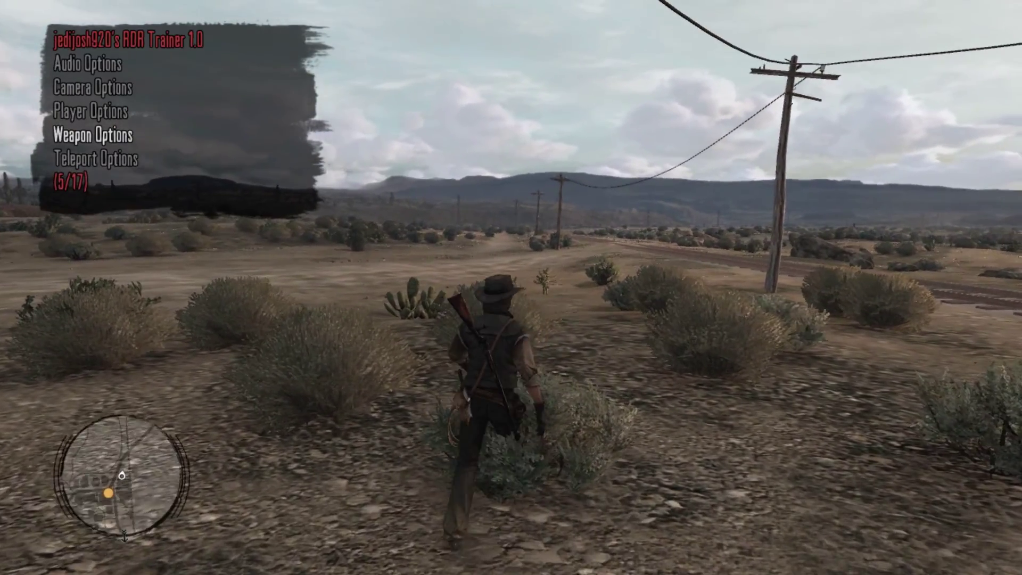
key("BackSpace")
- Equip the rifle and aim it toward the water tower beside the railway platform
key("Tab")
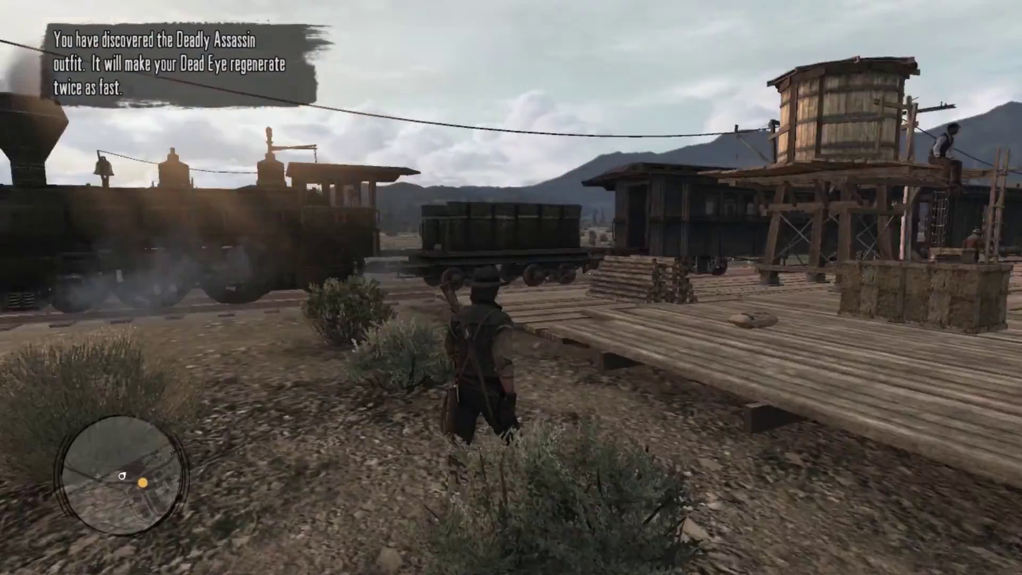
right_click(510, 287)
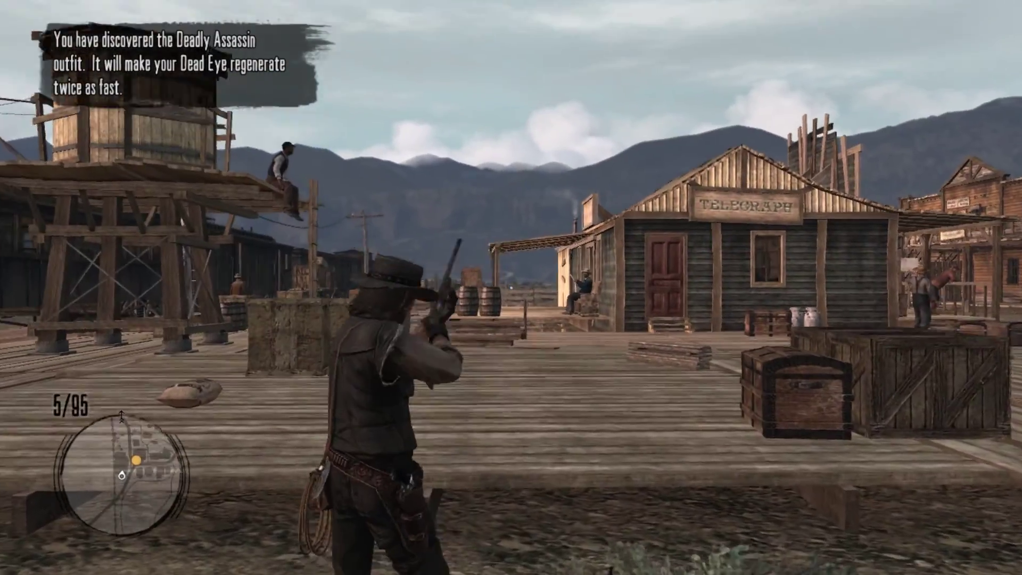
key("w")
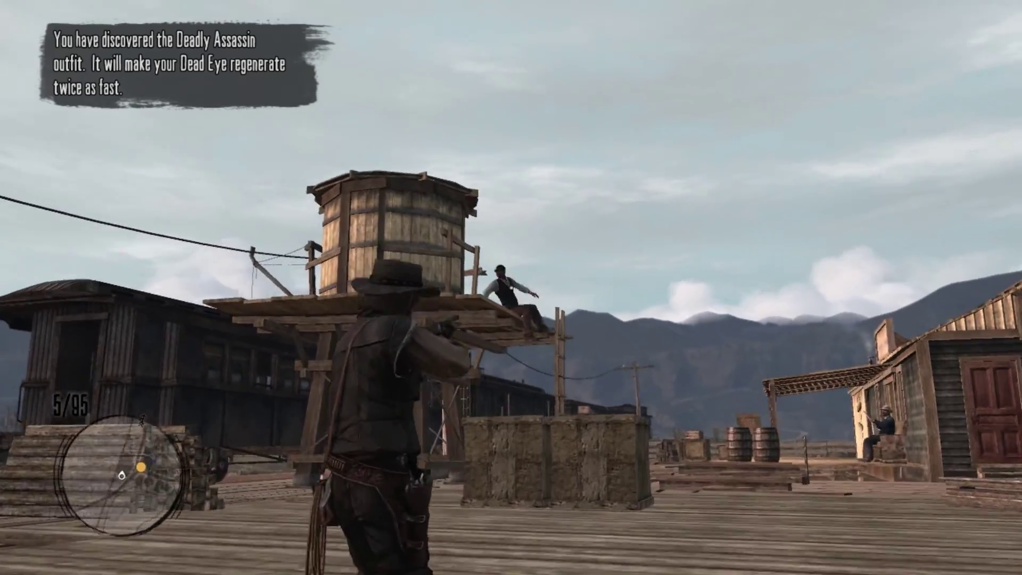